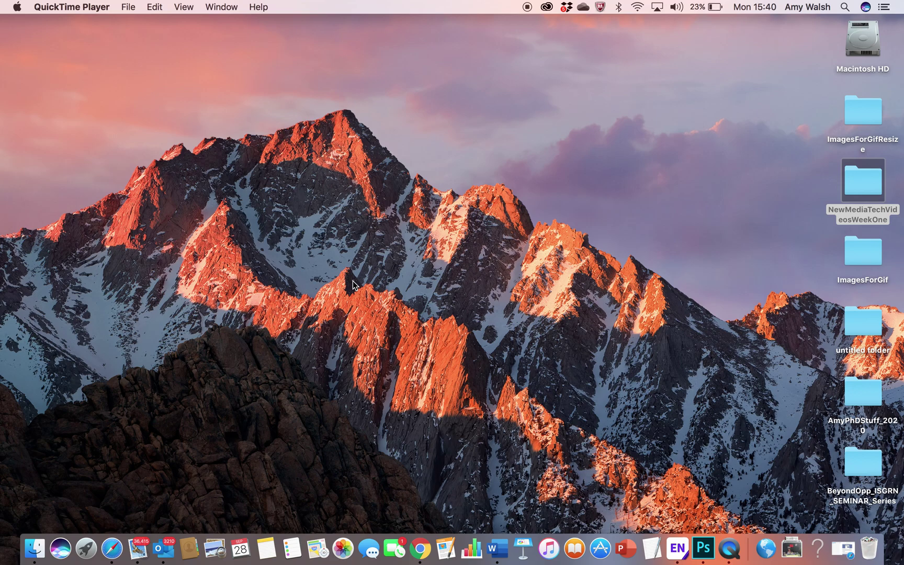
- Switch to Photoshop and load all images from the desktop folder ImagesForGifResize into one document as a stack of layers
{"action": "left_click", "coordinate": [703, 548]}
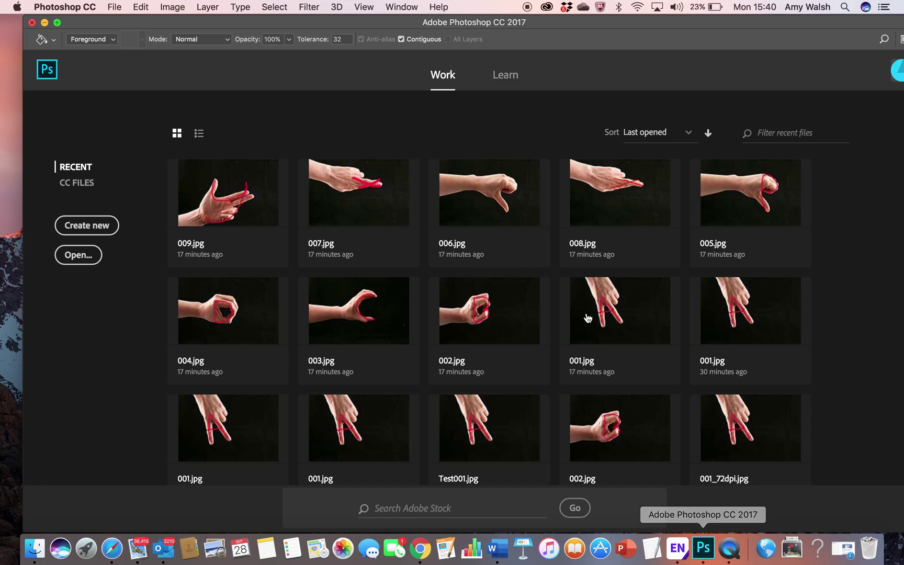
{"action": "left_click", "coordinate": [113, 7]}
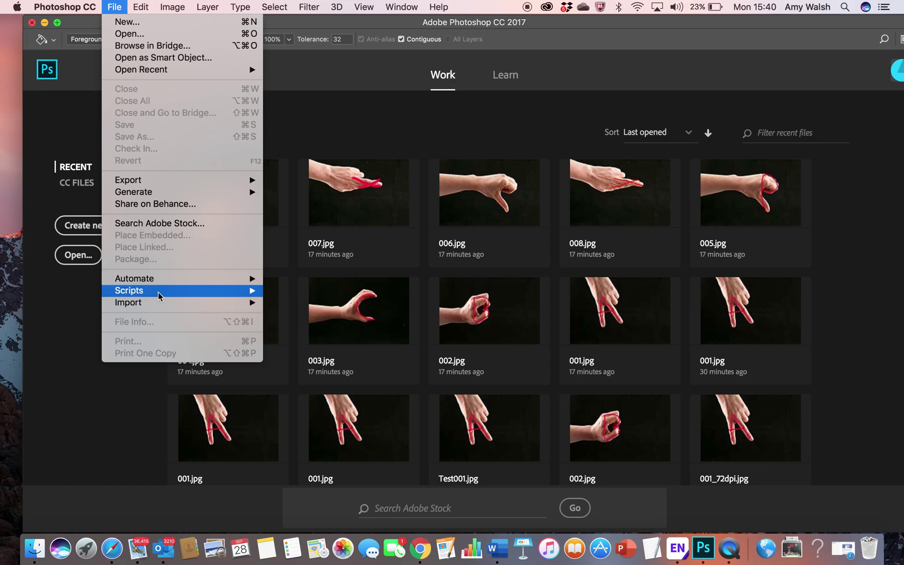
{"action": "mouse_move", "coordinate": [157, 292]}
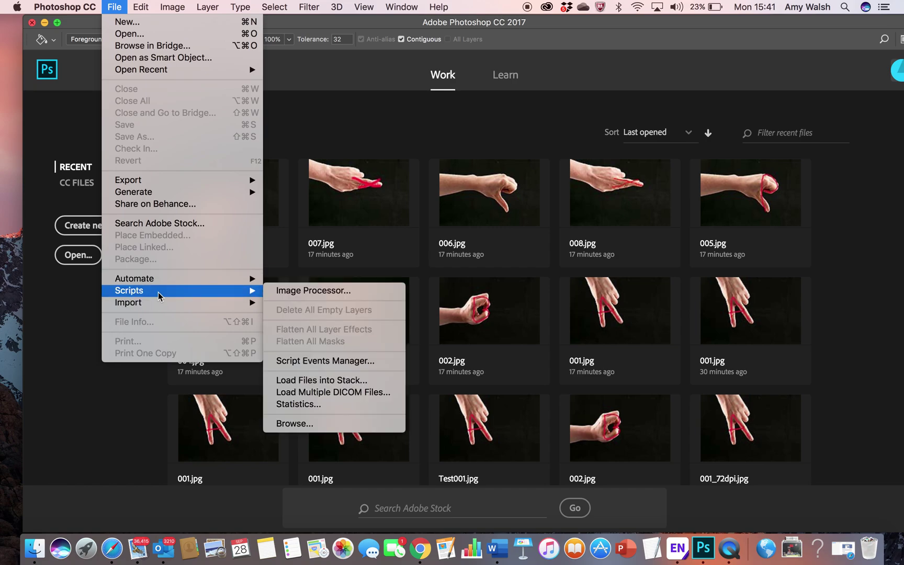
{"action": "left_click", "coordinate": [314, 381]}
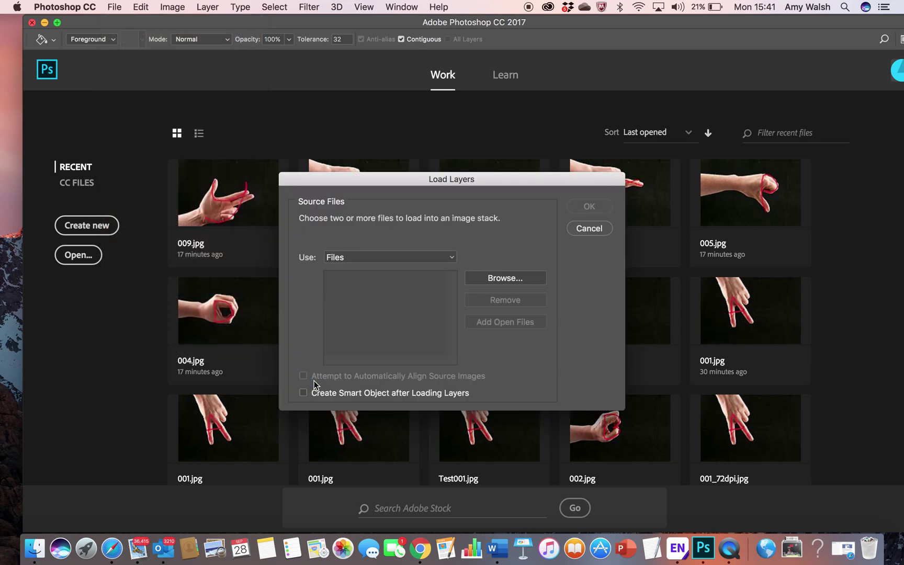
{"action": "left_click", "coordinate": [452, 258]}
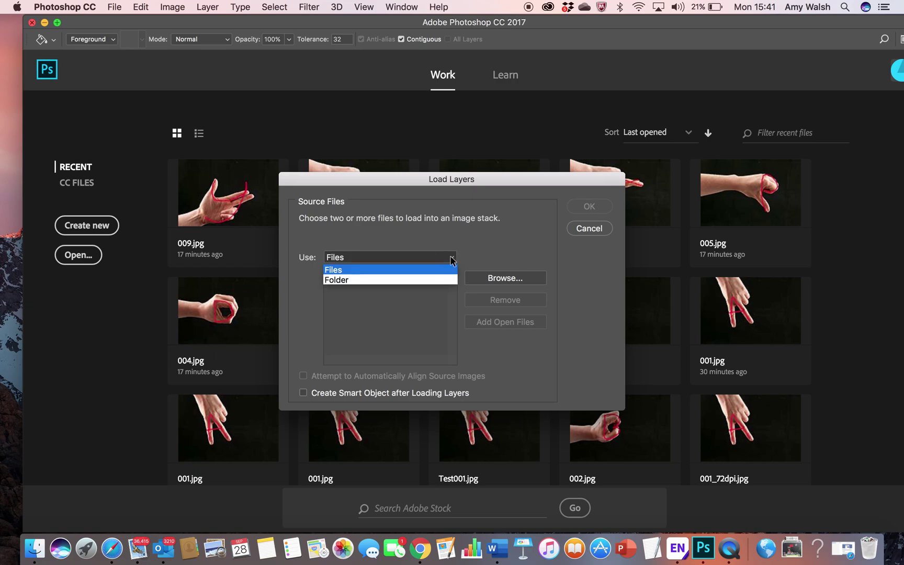
{"action": "left_click", "coordinate": [444, 280]}
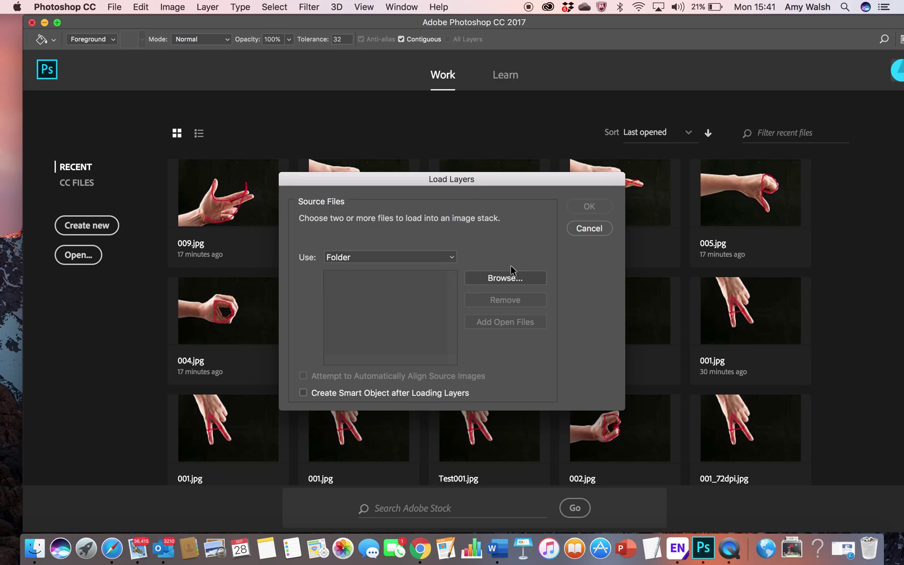
{"action": "left_click", "coordinate": [505, 279]}
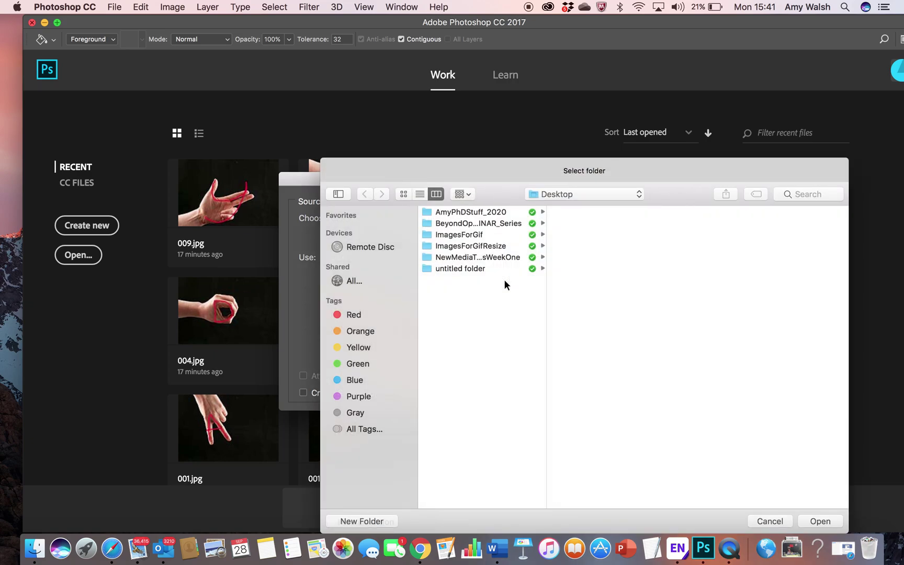
{"action": "left_click", "coordinate": [466, 246]}
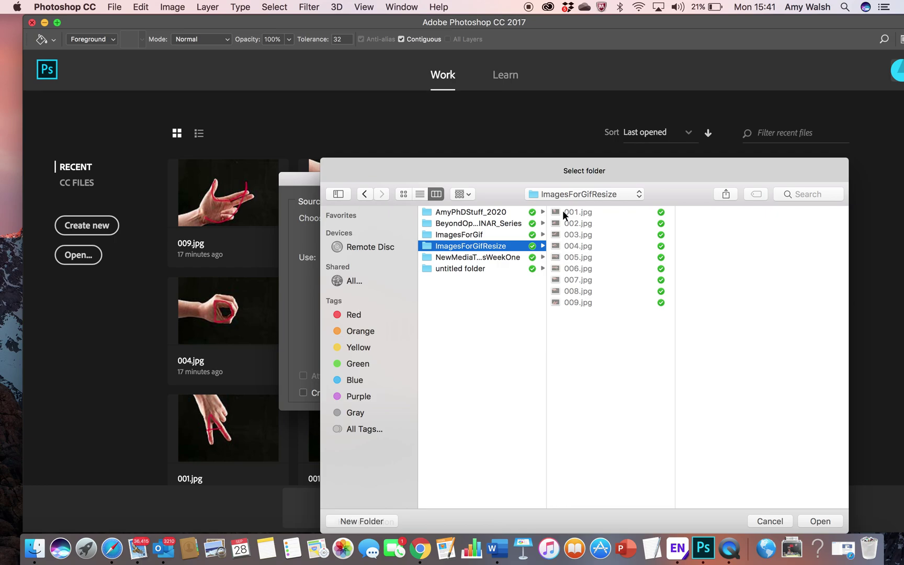
{"action": "left_click", "coordinate": [820, 521]}
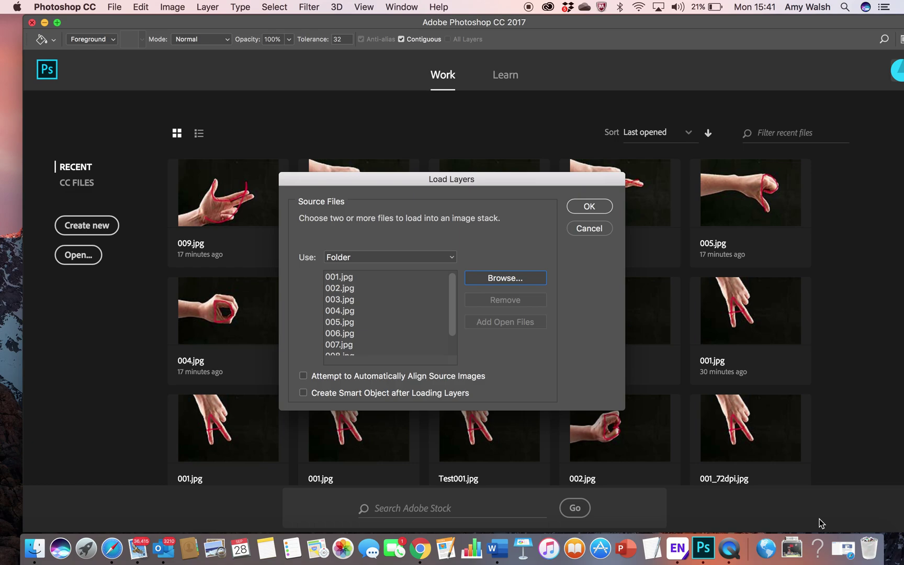
{"action": "left_click", "coordinate": [583, 208]}
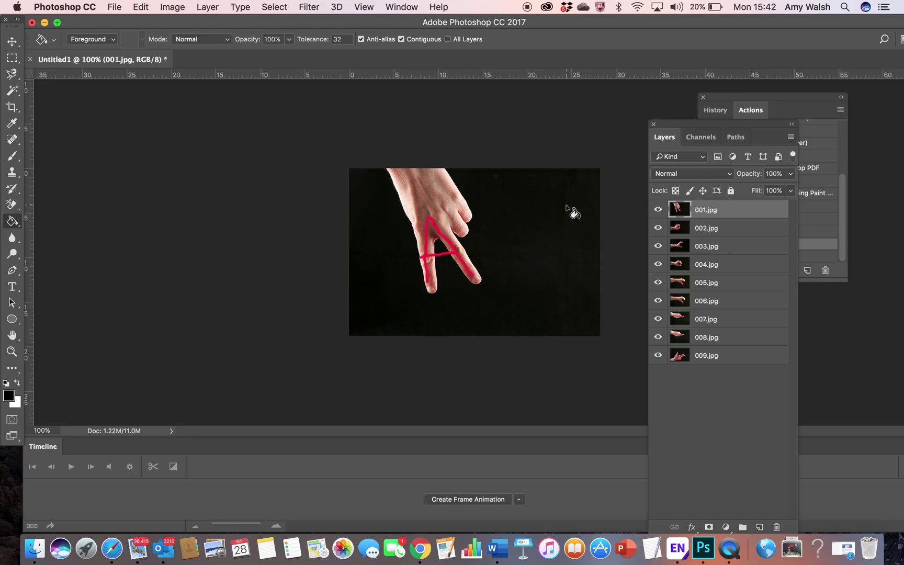
- Fill the dark background of layer 001.jpg with black and move the Layers panel farther away from the canvas image
{"action": "left_click", "coordinate": [557, 261]}
{"action": "left_click_drag", "start_coordinate": [705, 123], "coordinate": [752, 87]}
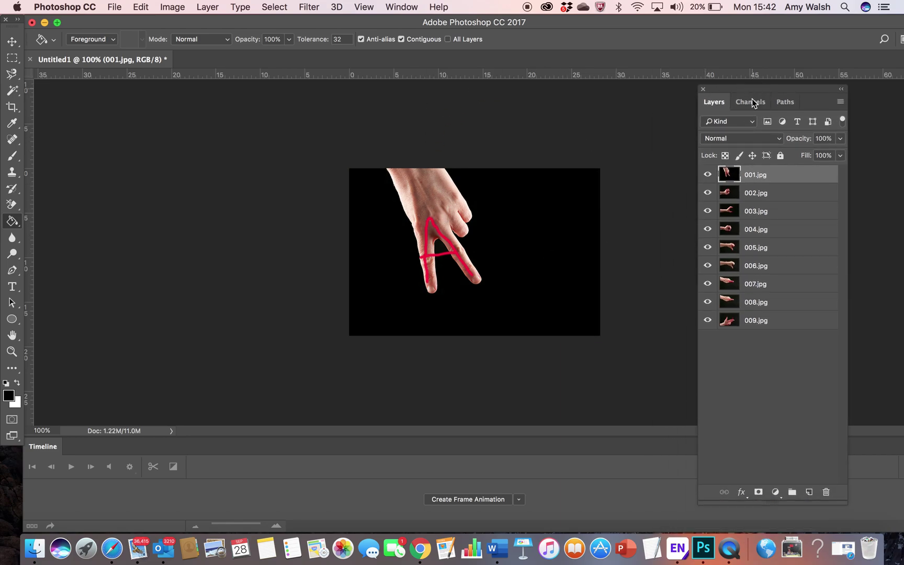
- Hide the layers one by one from 001.jpg down to 009.jpg to view each image in the stack
{"action": "left_click", "coordinate": [708, 174]}
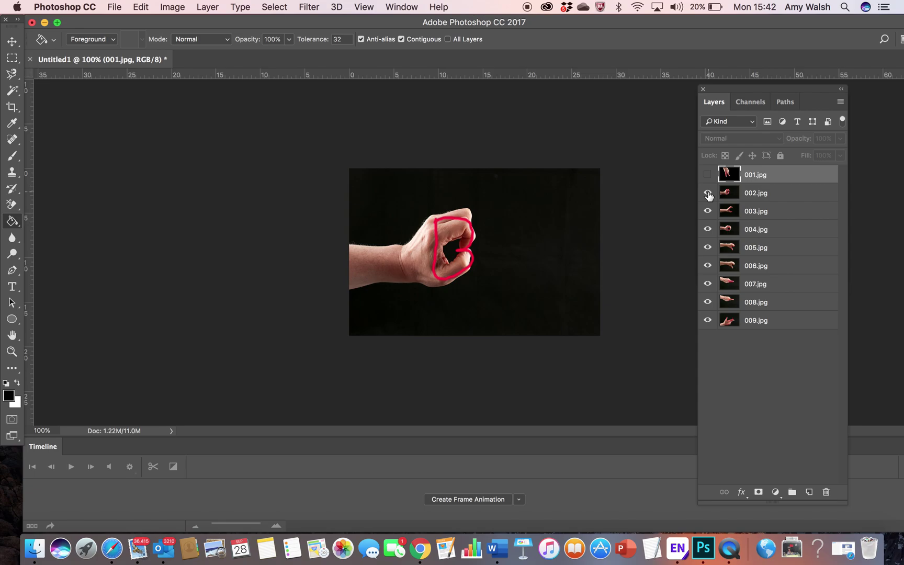
{"action": "left_click", "coordinate": [707, 174]}
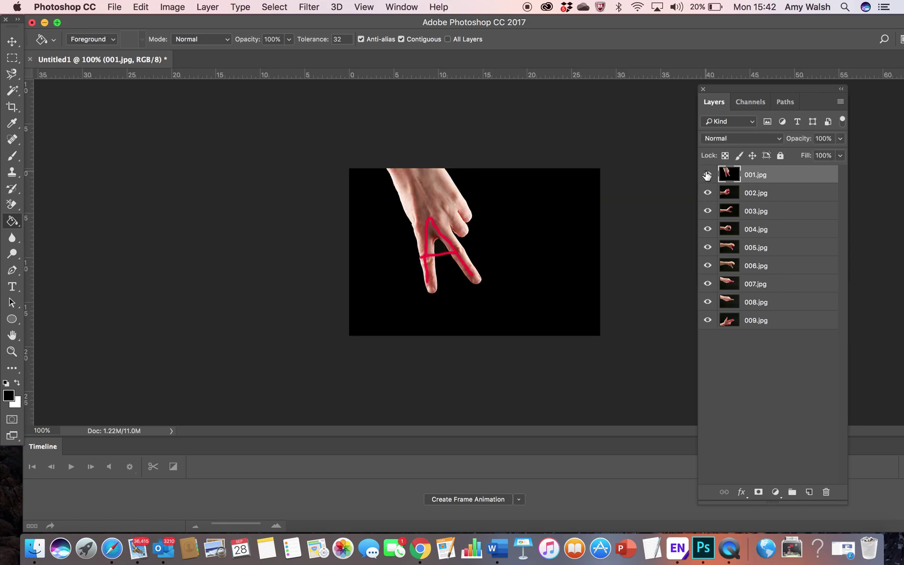
{"action": "left_click", "coordinate": [707, 174]}
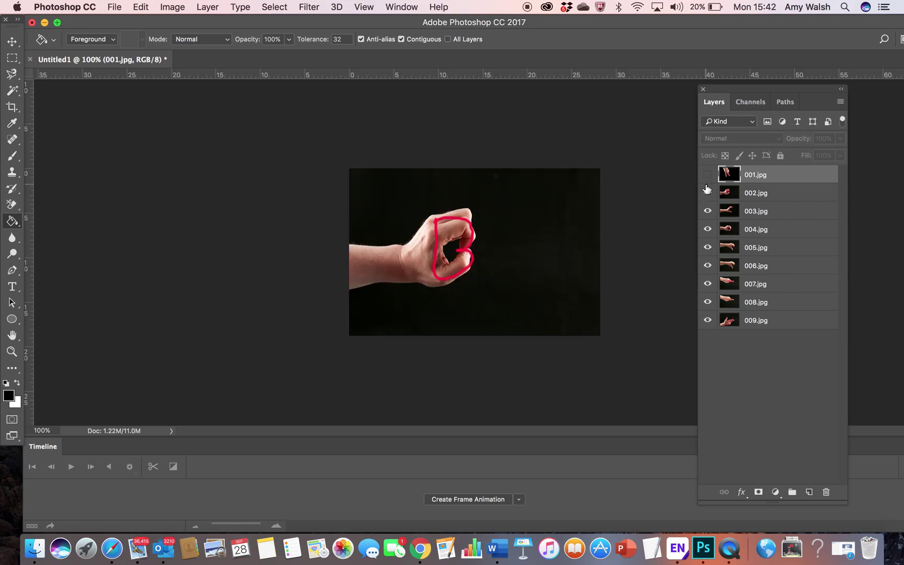
{"action": "left_click", "coordinate": [707, 193]}
{"action": "left_click", "coordinate": [707, 210]}
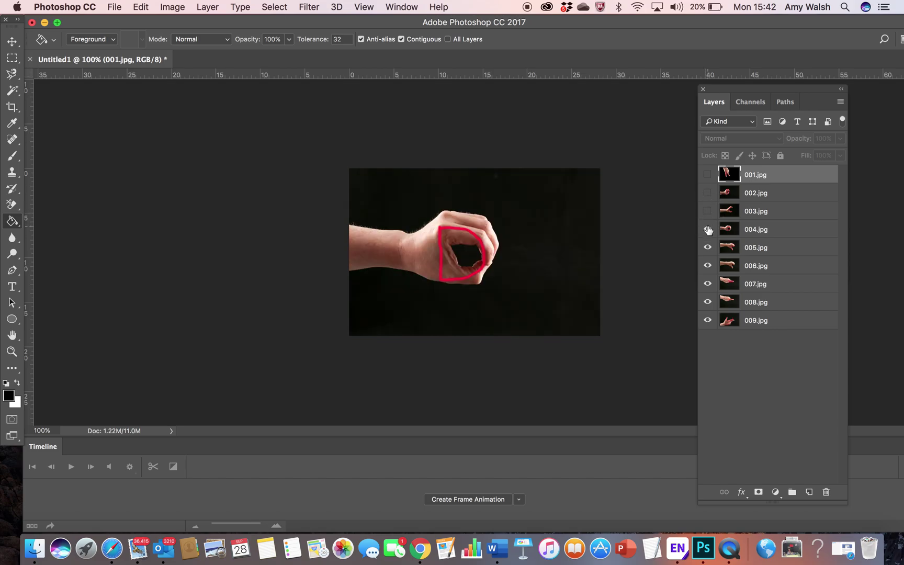
{"action": "left_click", "coordinate": [707, 229]}
{"action": "left_click", "coordinate": [707, 248]}
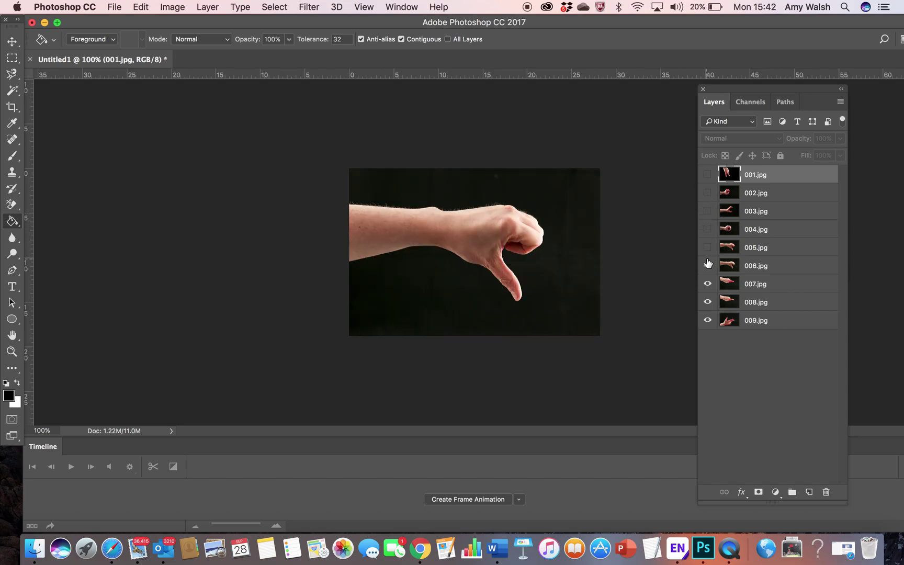
{"action": "left_click", "coordinate": [707, 265]}
{"action": "left_click", "coordinate": [707, 284]}
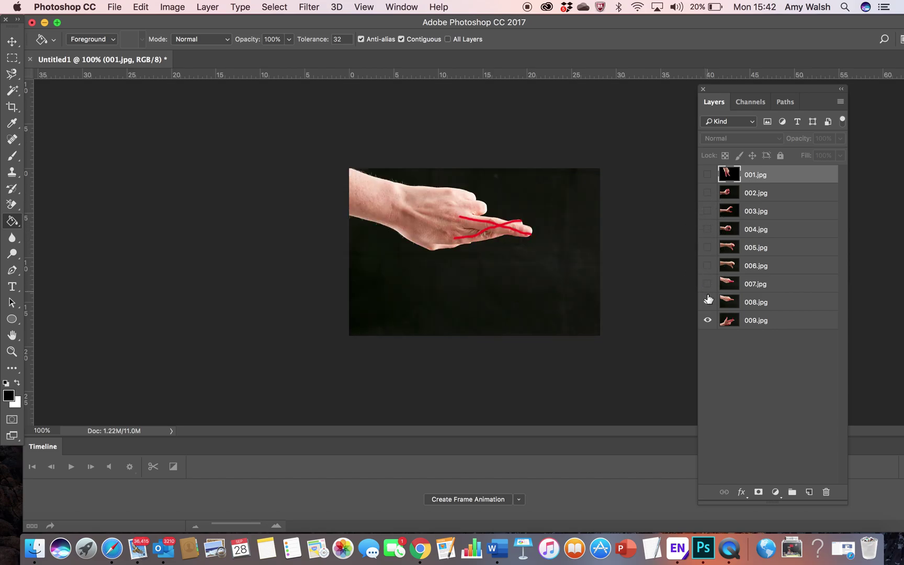
{"action": "left_click", "coordinate": [707, 301]}
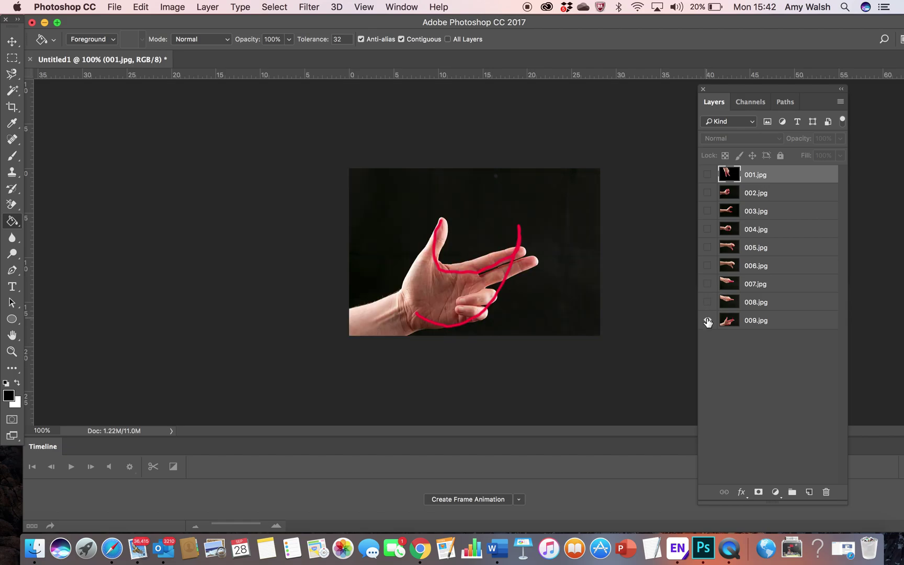
{"action": "left_click", "coordinate": [707, 321]}
- Show all nine layers again one by one, from 009.jpg up to 001.jpg, checking their order
{"action": "left_click", "coordinate": [707, 321]}
{"action": "left_click", "coordinate": [707, 302]}
{"action": "left_click", "coordinate": [707, 283]}
{"action": "left_click", "coordinate": [707, 265]}
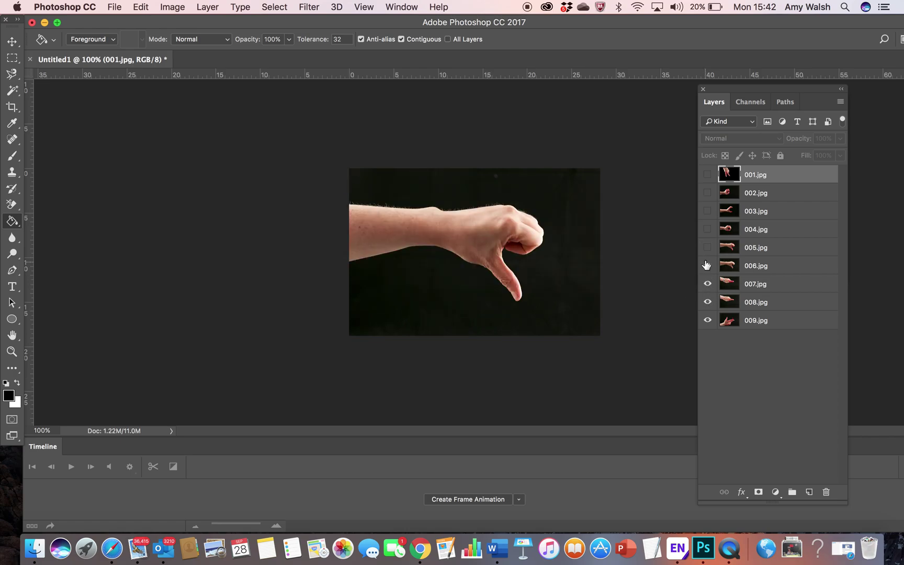
{"action": "left_click", "coordinate": [707, 247]}
{"action": "left_click", "coordinate": [707, 228]}
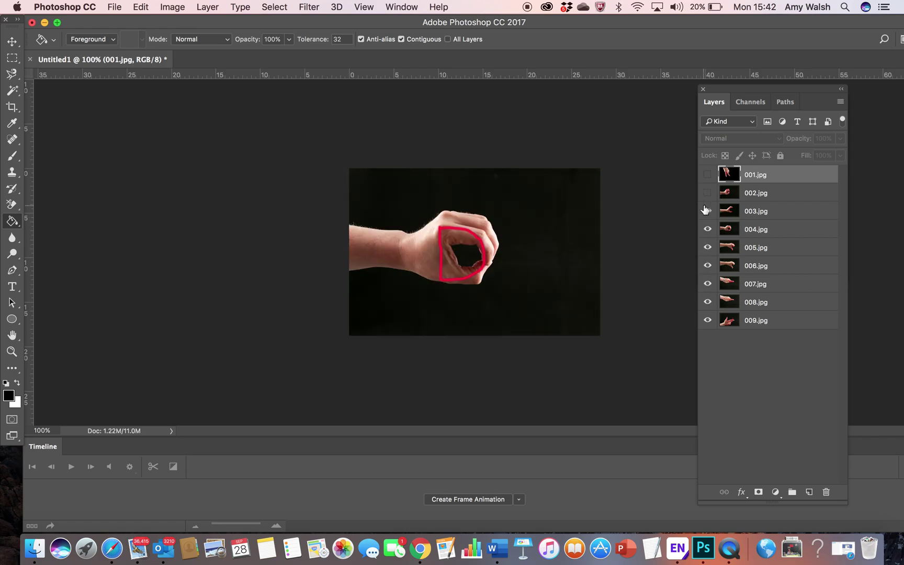
{"action": "left_click", "coordinate": [707, 211]}
{"action": "left_click", "coordinate": [707, 193]}
{"action": "left_click", "coordinate": [707, 174]}
{"action": "left_click", "coordinate": [707, 174]}
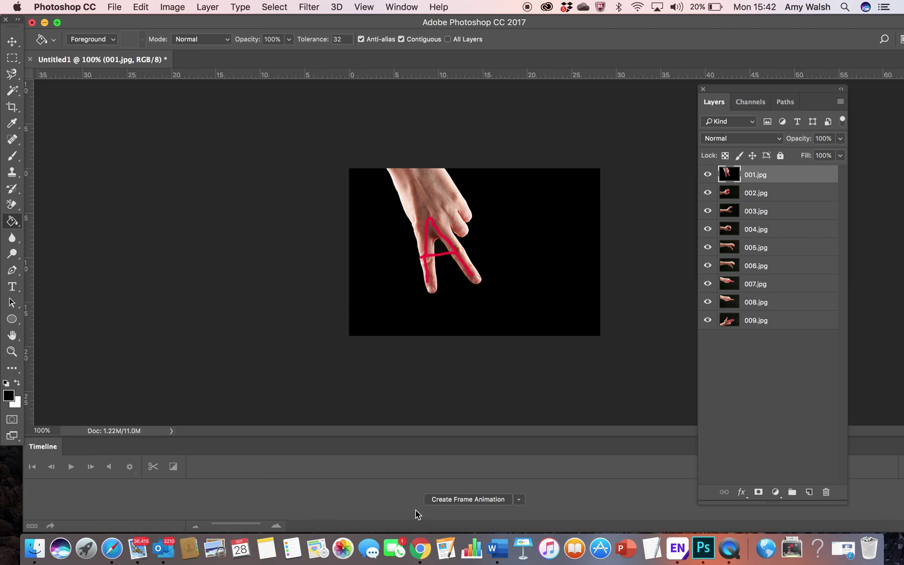
- Create a frame animation that loops 3 times, with a 0.2-second delay on its first frame
{"action": "left_click", "coordinate": [449, 500]}
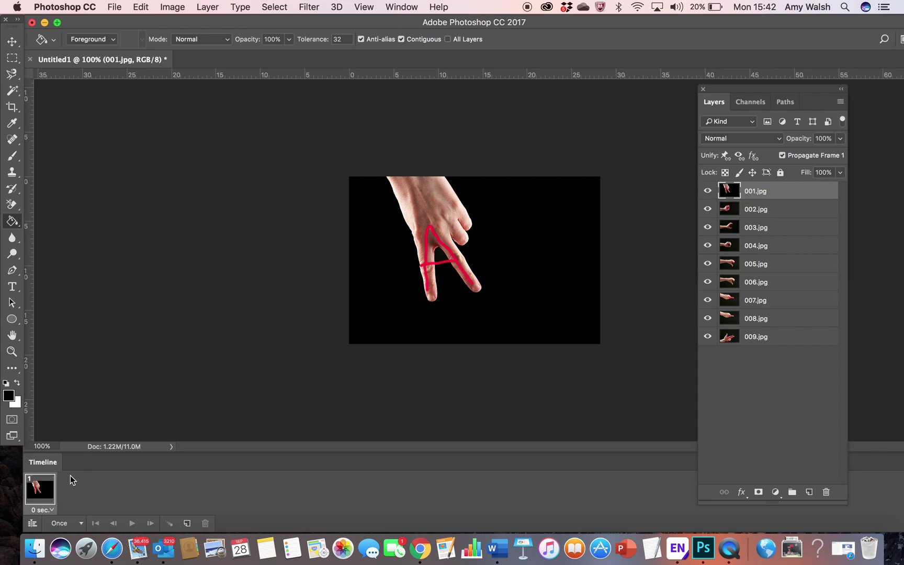
{"action": "left_click", "coordinate": [80, 522]}
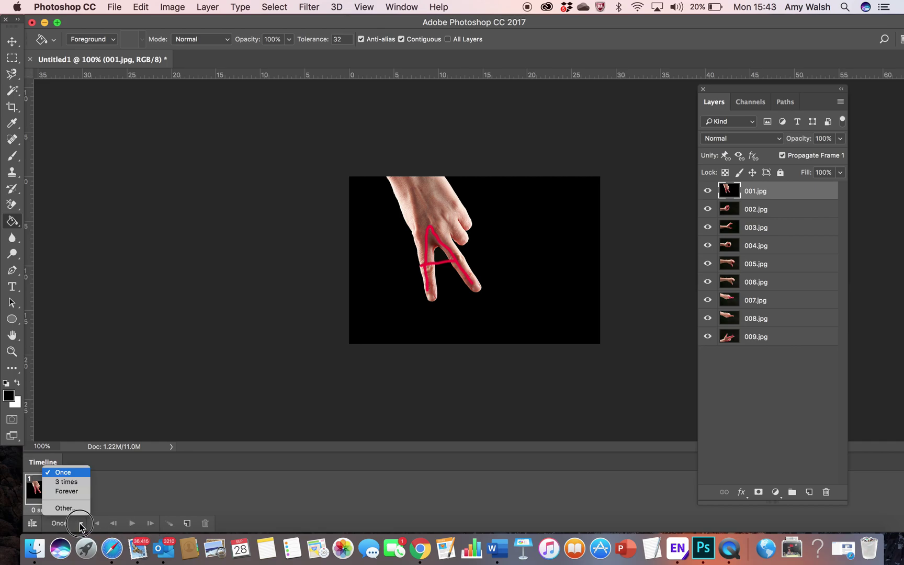
{"action": "left_click", "coordinate": [74, 484]}
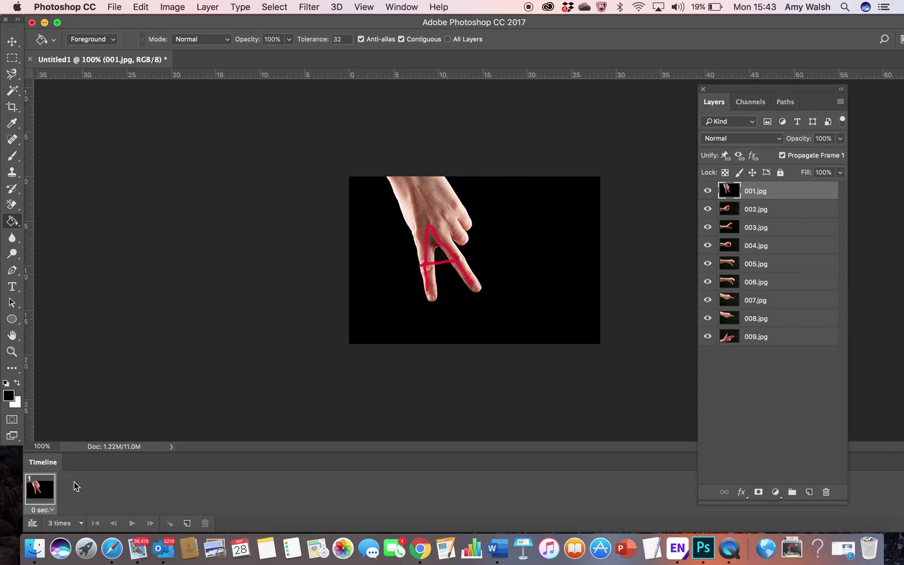
{"action": "left_click", "coordinate": [52, 508]}
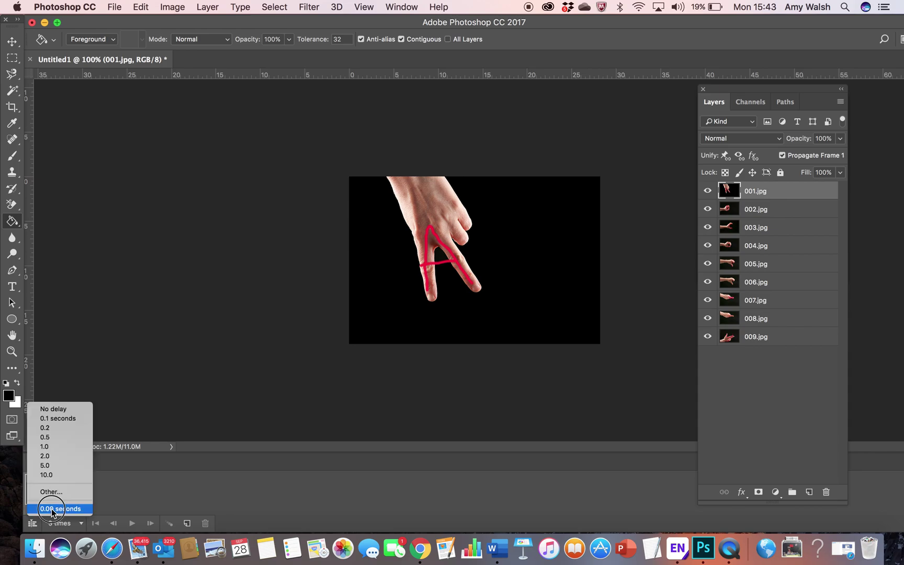
{"action": "left_click", "coordinate": [58, 426]}
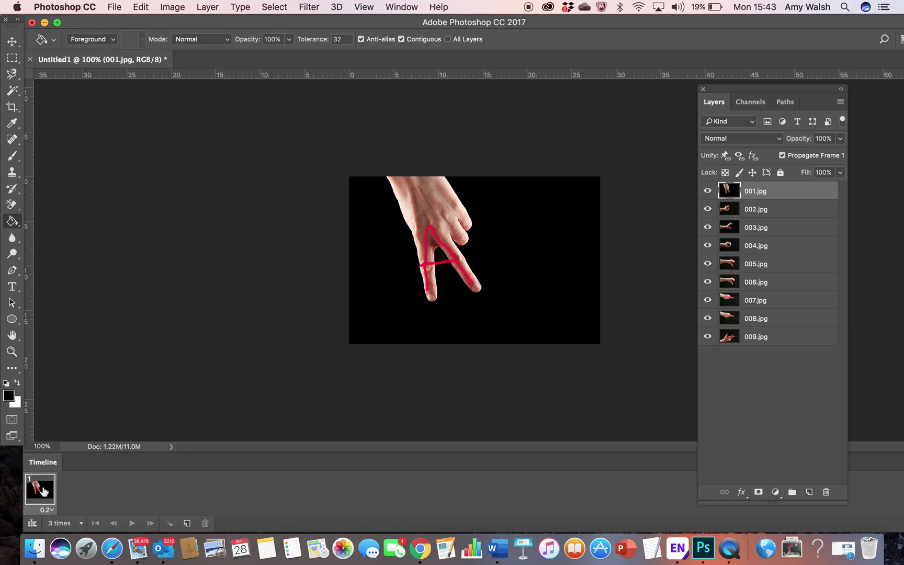
- Add a second frame with layer 001.jpg hidden so it displays 002.jpg, and compare it with the first frame
{"action": "left_click", "coordinate": [185, 522]}
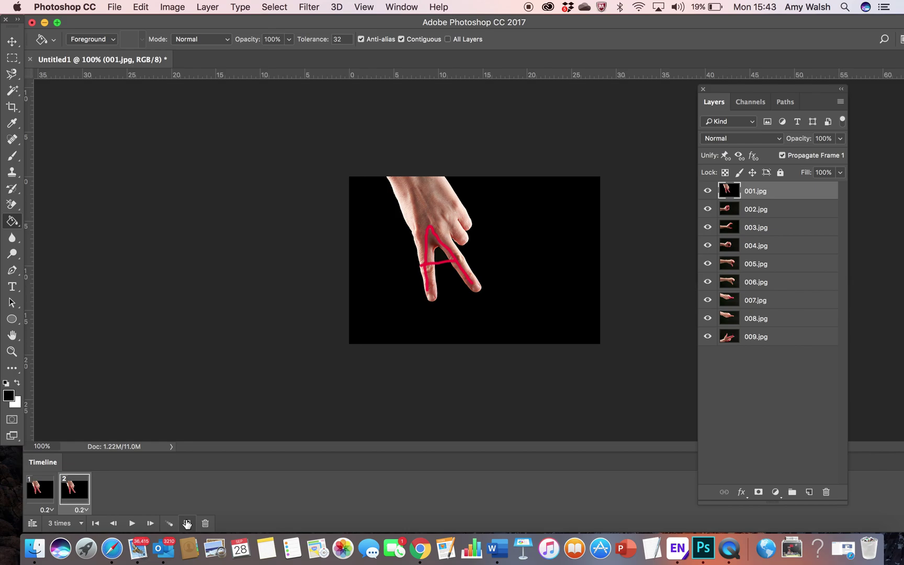
{"action": "left_click", "coordinate": [707, 191]}
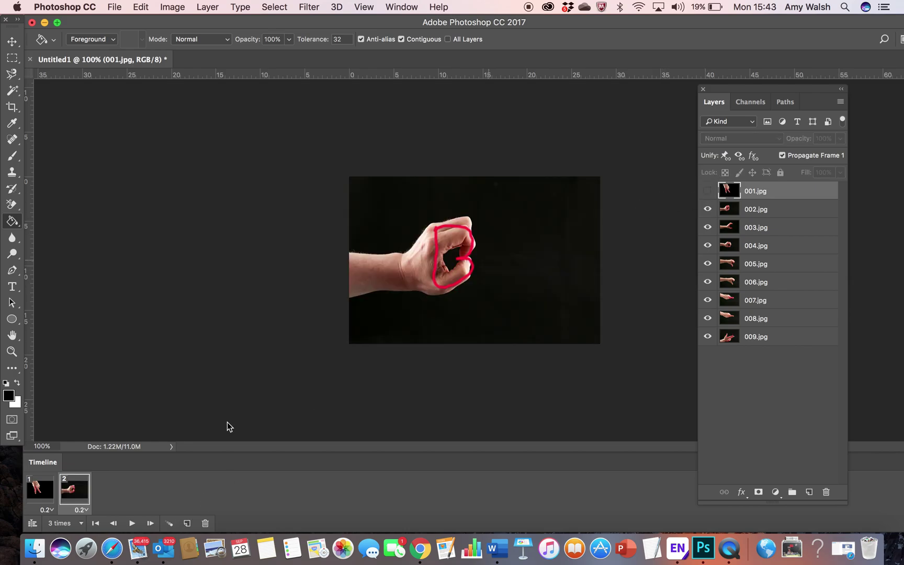
{"action": "left_click", "coordinate": [35, 499]}
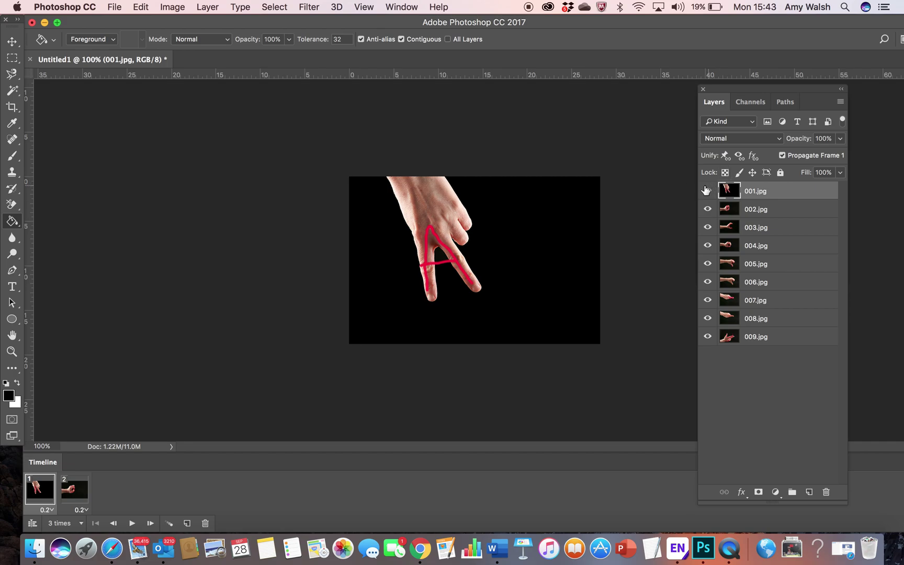
{"action": "left_click", "coordinate": [72, 493]}
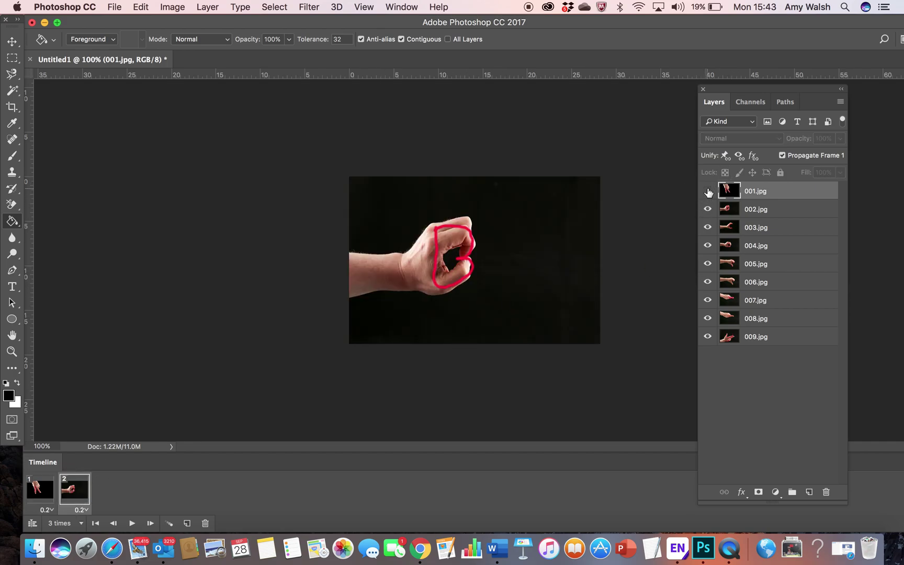
- Add frames 3, 4 and 5, additionally hiding 002.jpg, 003.jpg and 004.jpg in turn so each frame displays the next image
{"action": "left_click", "coordinate": [186, 522]}
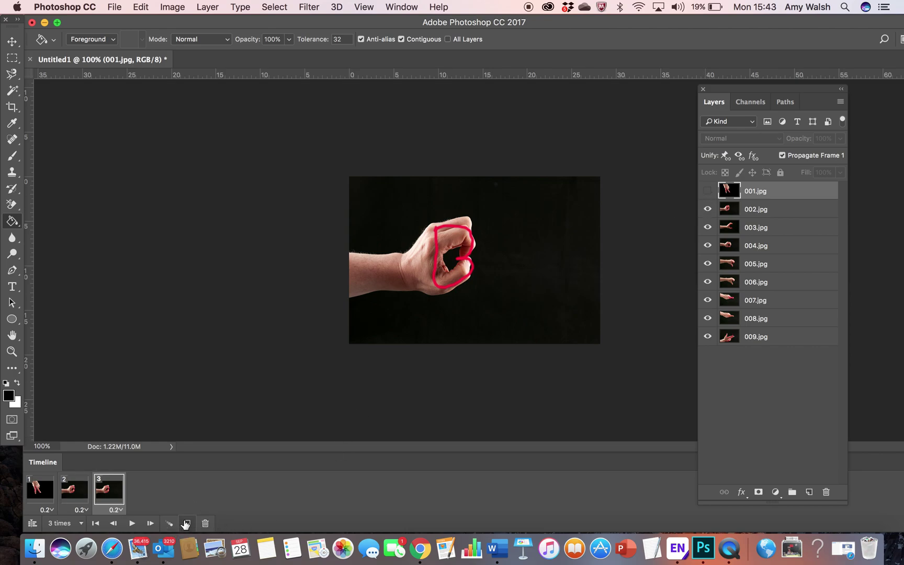
{"action": "left_click", "coordinate": [707, 209]}
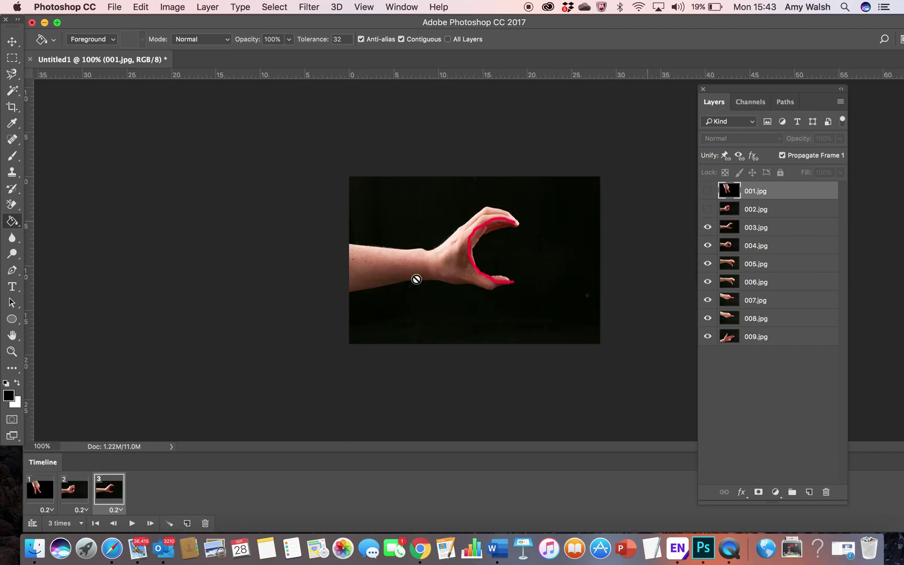
{"action": "left_click", "coordinate": [186, 523]}
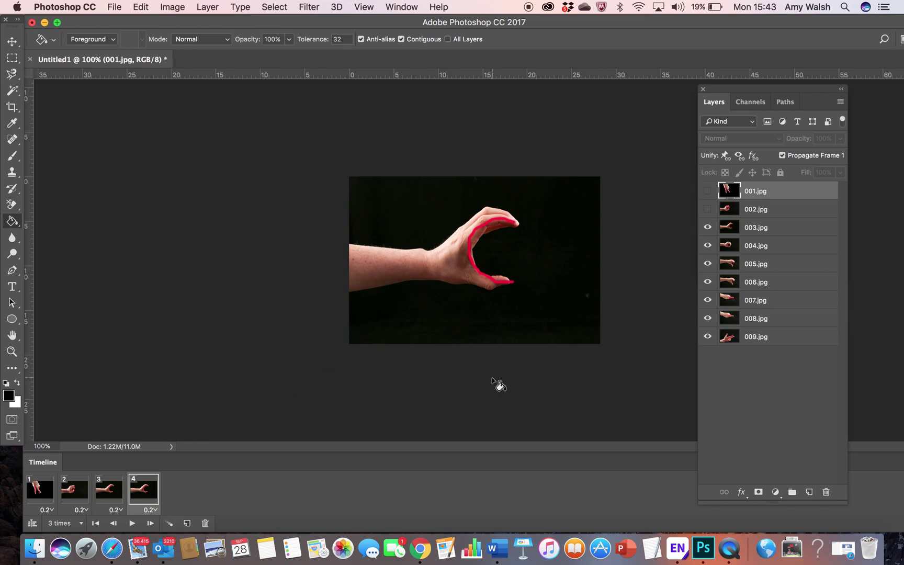
{"action": "left_click", "coordinate": [707, 227]}
{"action": "left_click", "coordinate": [187, 522]}
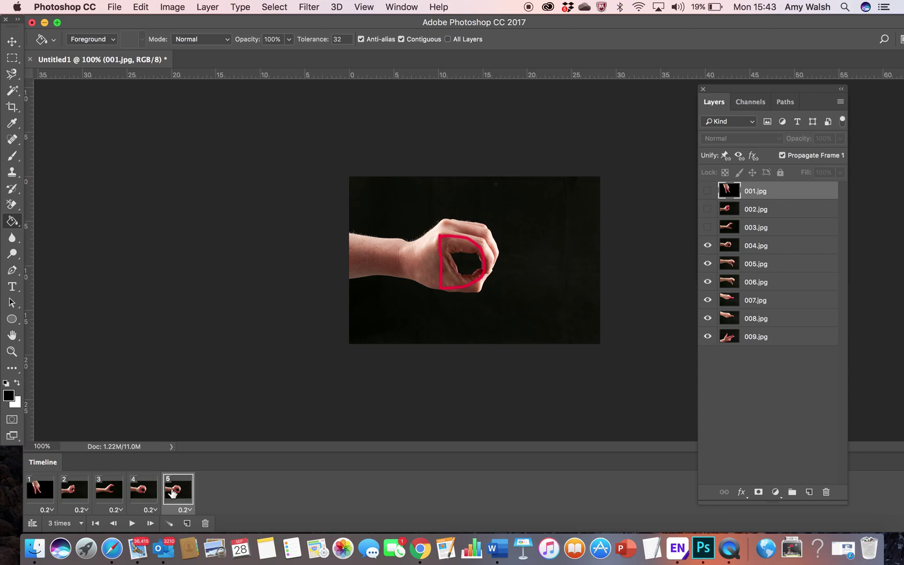
{"action": "left_click", "coordinate": [708, 245]}
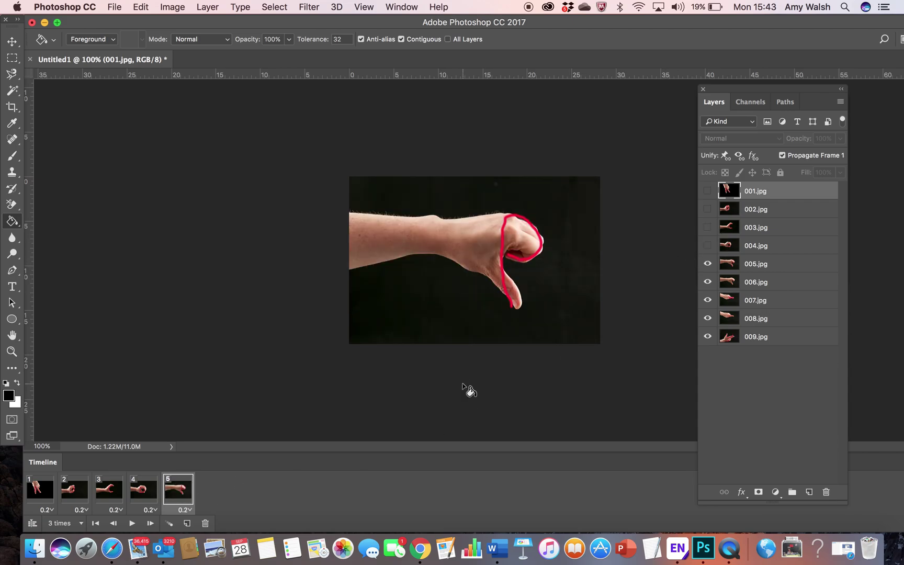
- Add frames 6 to 9, additionally hiding 005.jpg, 006.jpg, 007.jpg and 008.jpg in turn so each frame displays the next image
{"action": "left_click", "coordinate": [186, 523]}
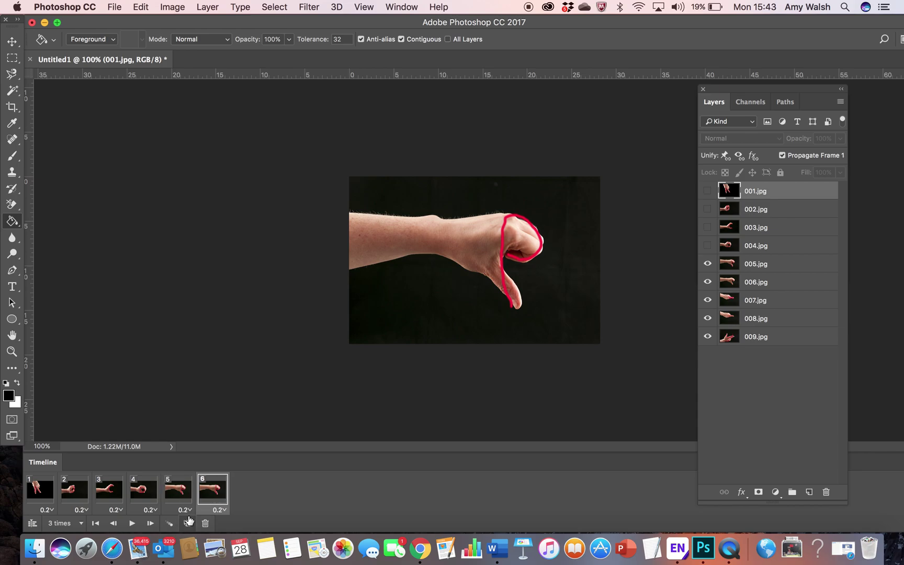
{"action": "left_click", "coordinate": [707, 263]}
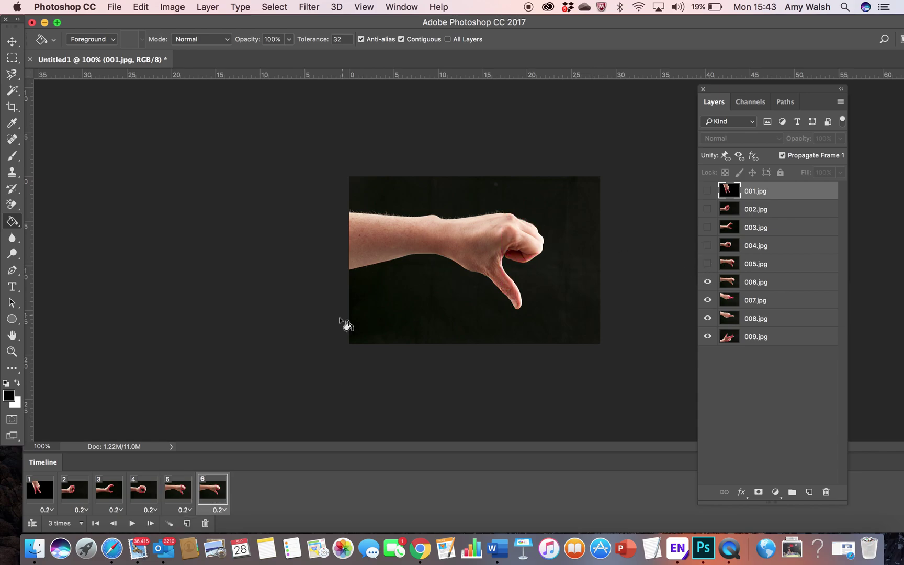
{"action": "left_click", "coordinate": [186, 523]}
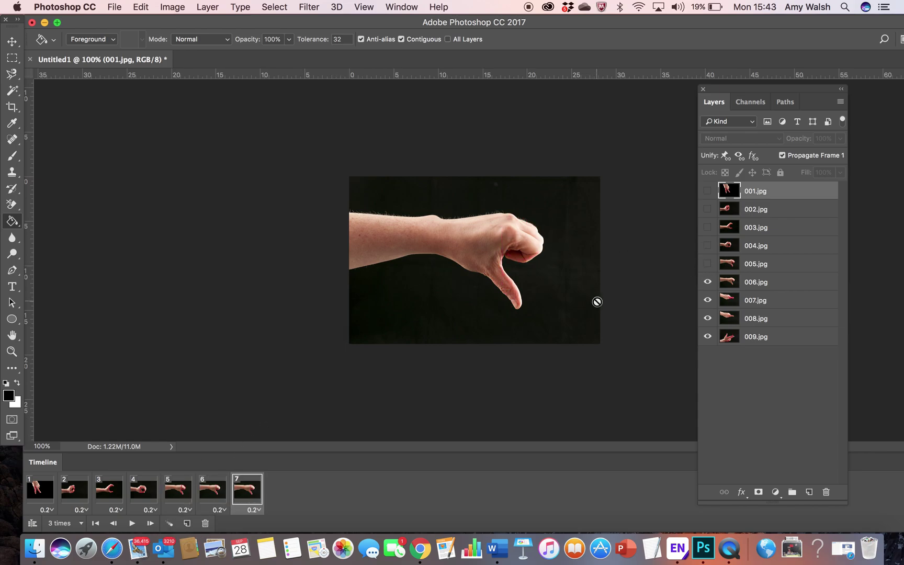
{"action": "left_click", "coordinate": [707, 281]}
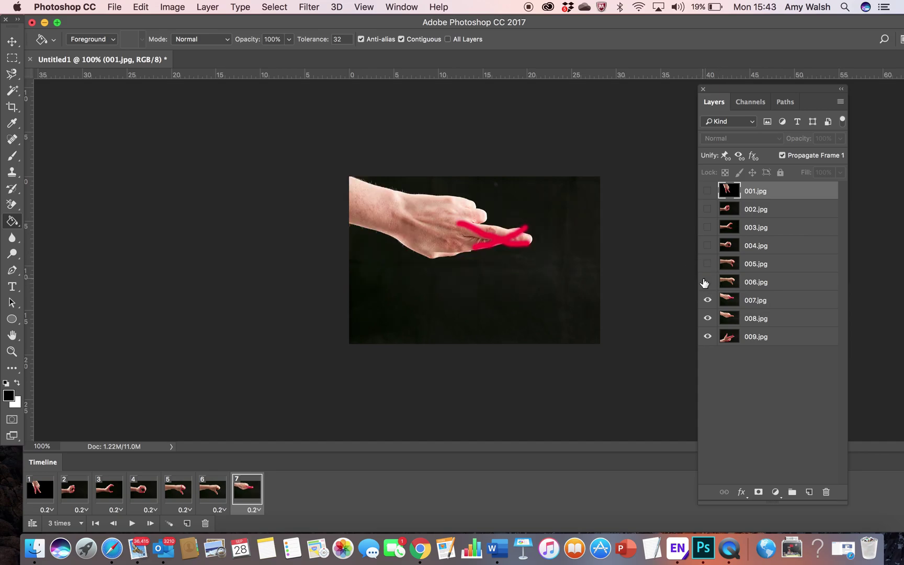
{"action": "left_click", "coordinate": [186, 523]}
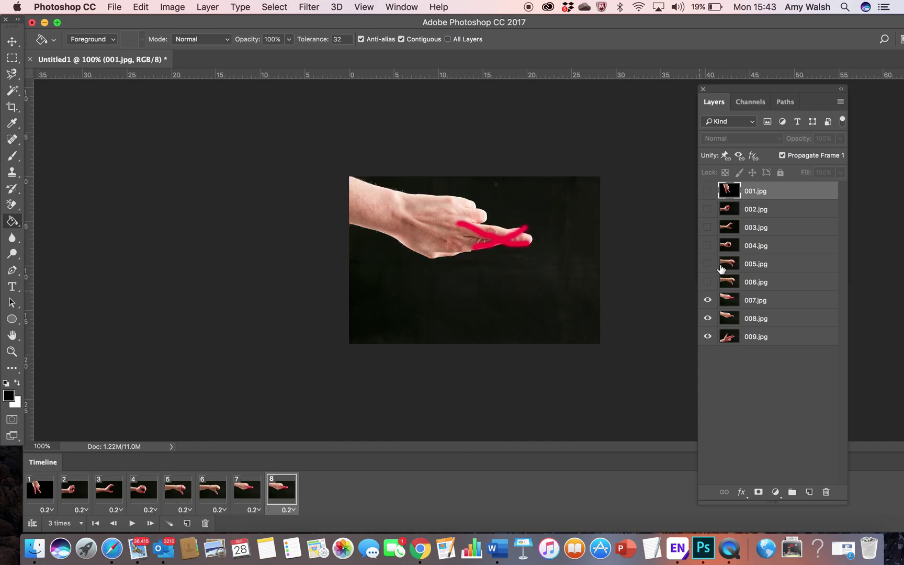
{"action": "left_click", "coordinate": [707, 300]}
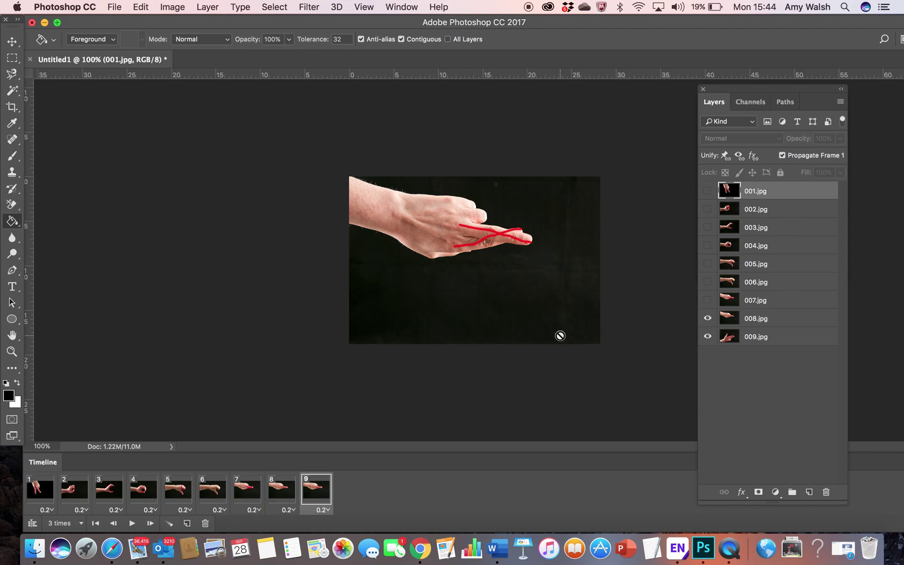
{"action": "left_click", "coordinate": [707, 318]}
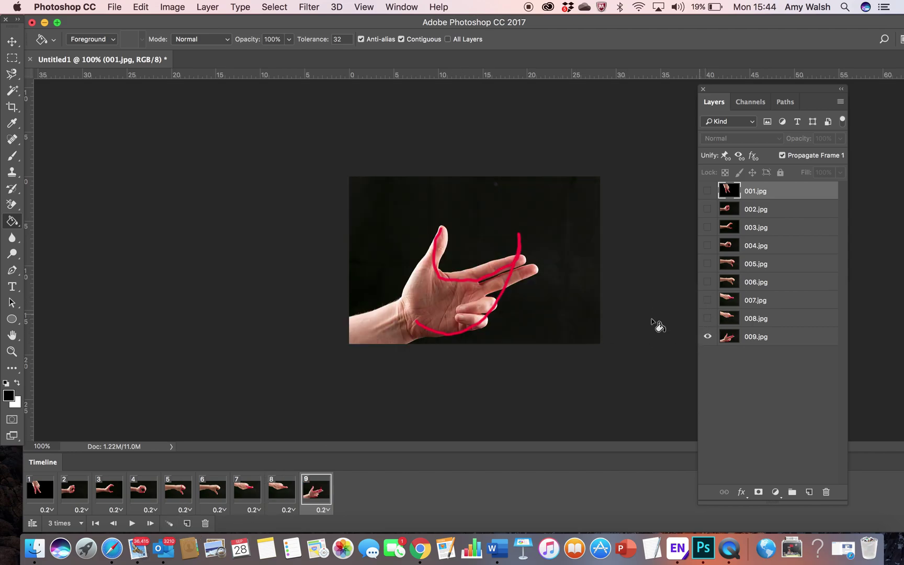
{"action": "left_click", "coordinate": [187, 522]}
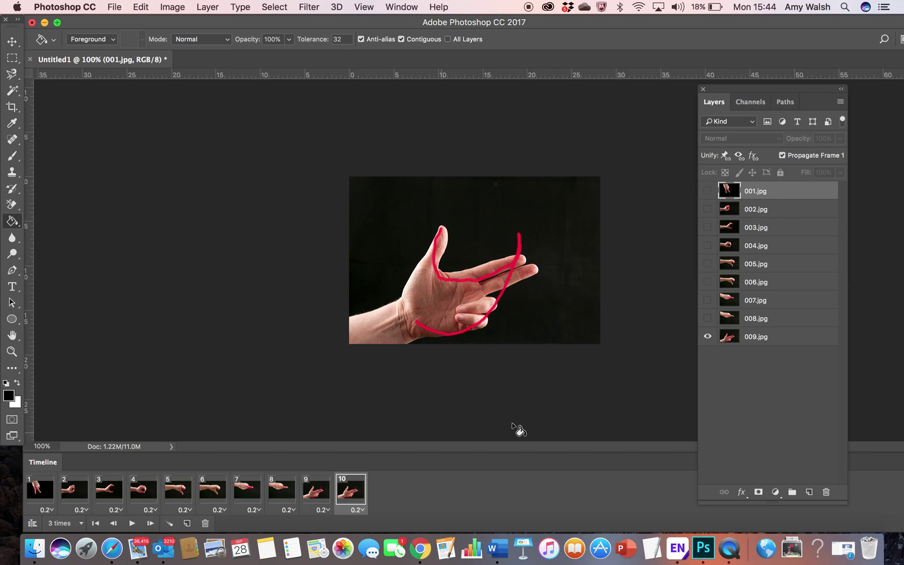
{"action": "left_click", "coordinate": [706, 337]}
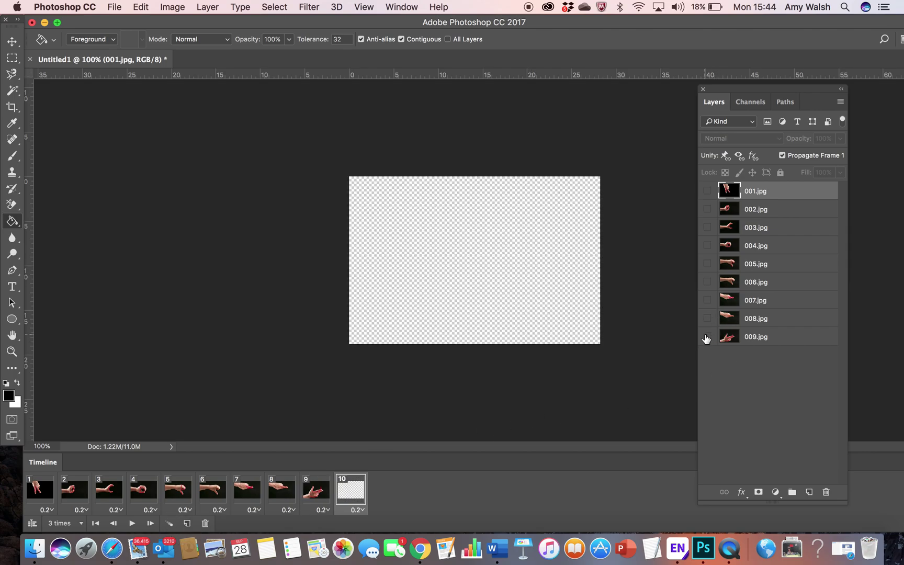
{"action": "left_click", "coordinate": [706, 337]}
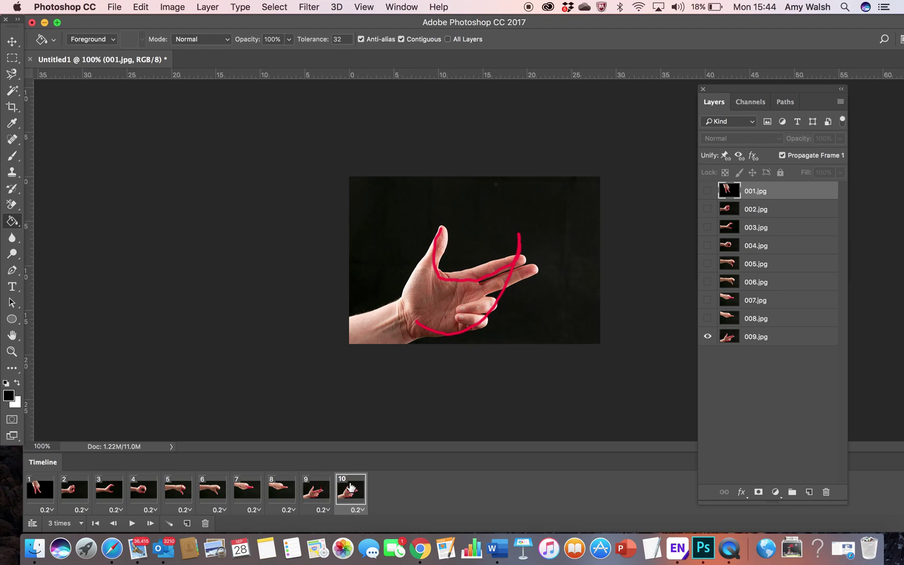
{"action": "left_click_drag", "start_coordinate": [350, 488], "coordinate": [204, 524]}
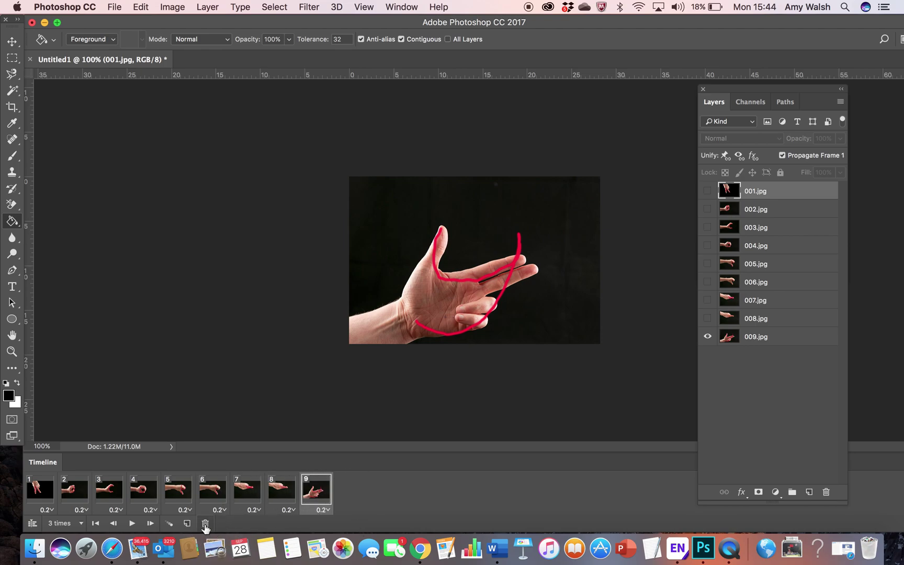
- Set all nine frames to No delay, playing the animation before and after the change to compare its speed
{"action": "left_click", "coordinate": [131, 524]}
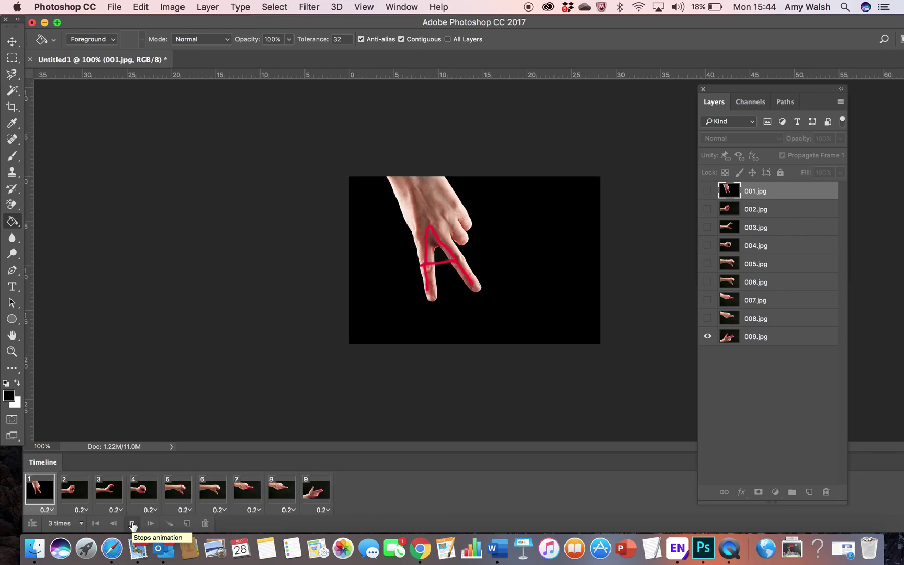
{"action": "left_click", "coordinate": [132, 525]}
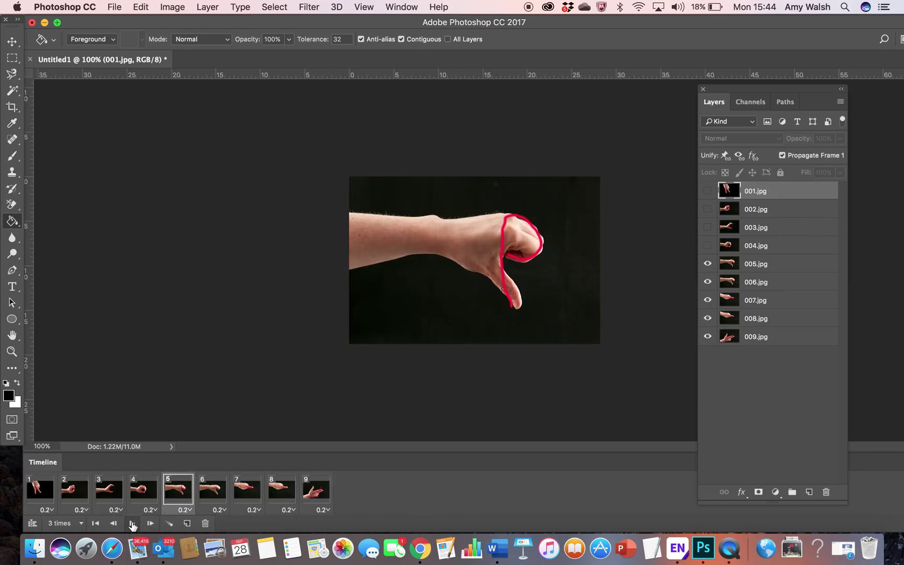
{"action": "left_click", "coordinate": [38, 494]}
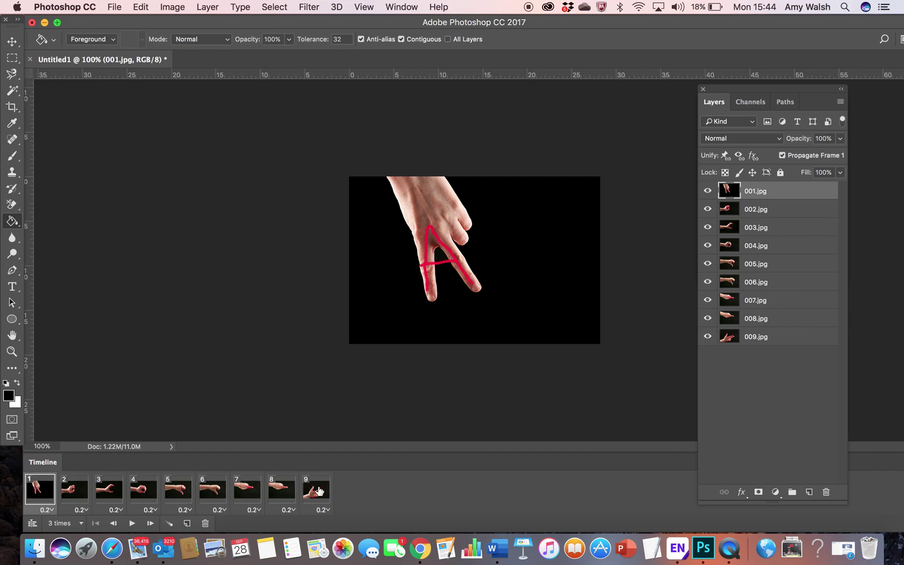
{"action": "left_click", "coordinate": [325, 509]}
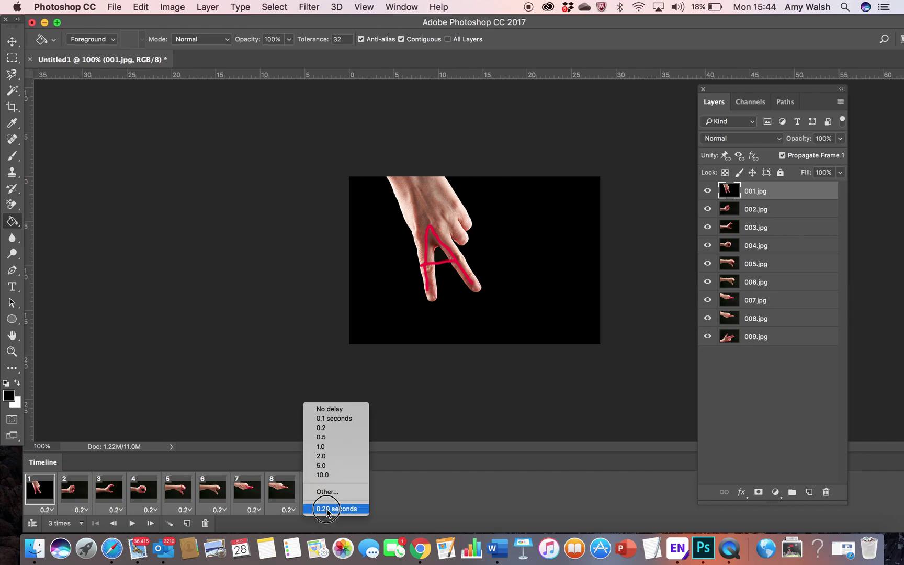
{"action": "left_click", "coordinate": [339, 411]}
{"action": "left_click", "coordinate": [133, 522]}
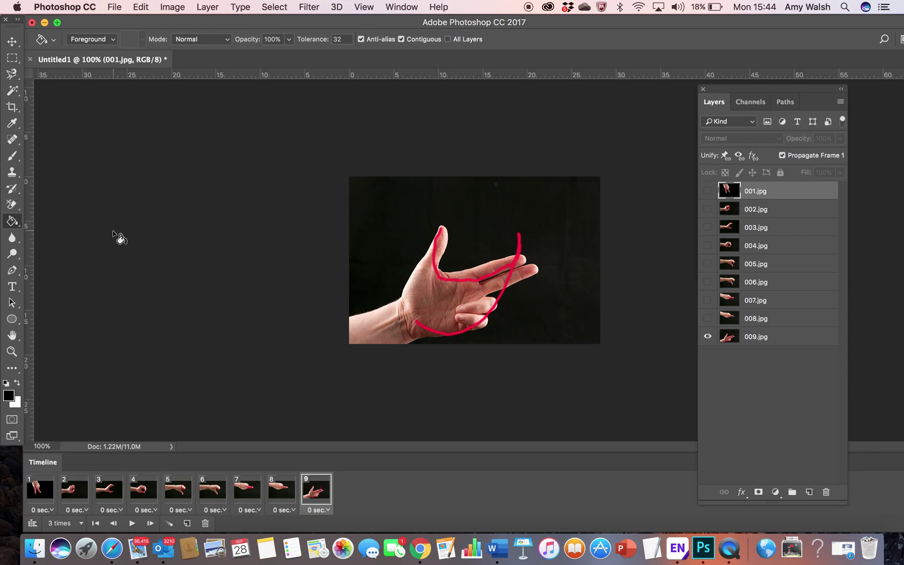
- Start a Save for Web (Legacy) export of the animation using the GIF 64 No Dither preset
{"action": "left_click", "coordinate": [114, 7]}
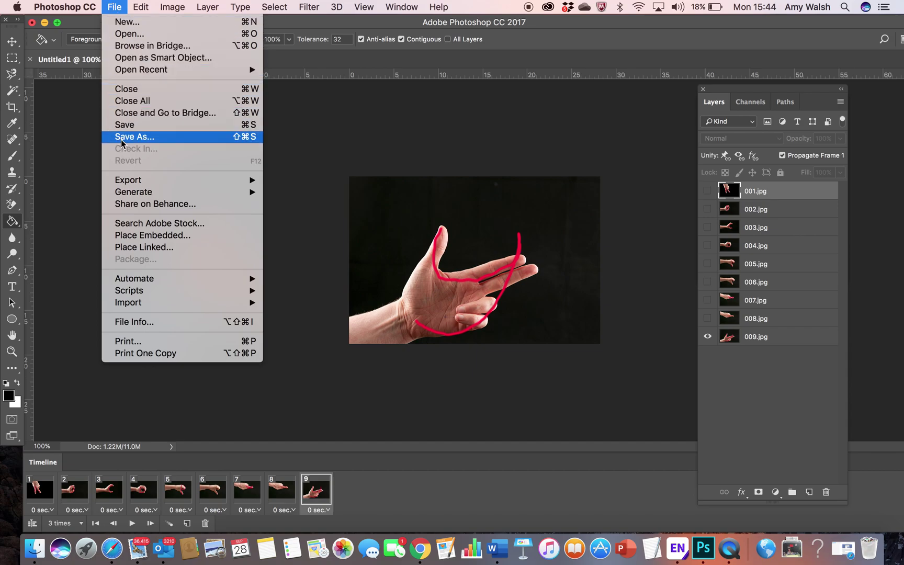
{"action": "mouse_move", "coordinate": [130, 181]}
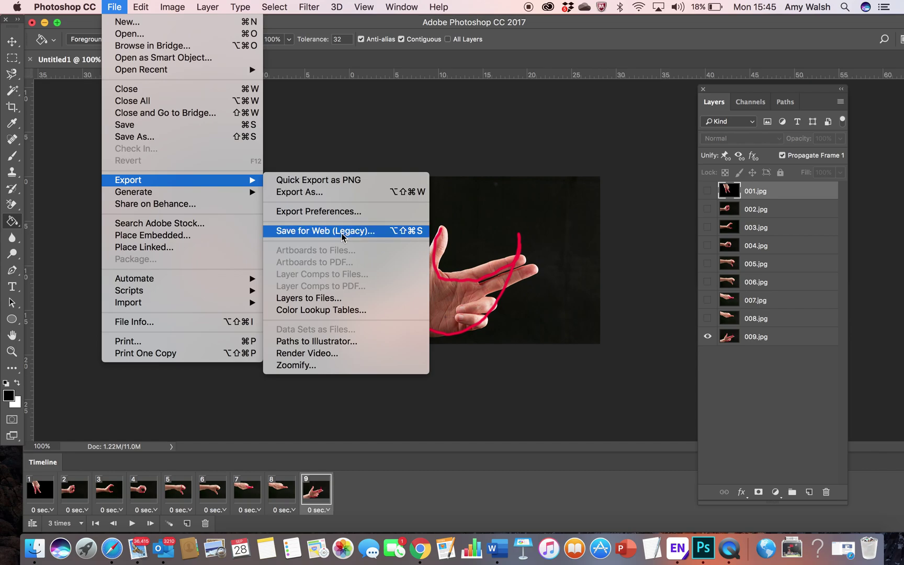
{"action": "left_click", "coordinate": [384, 232]}
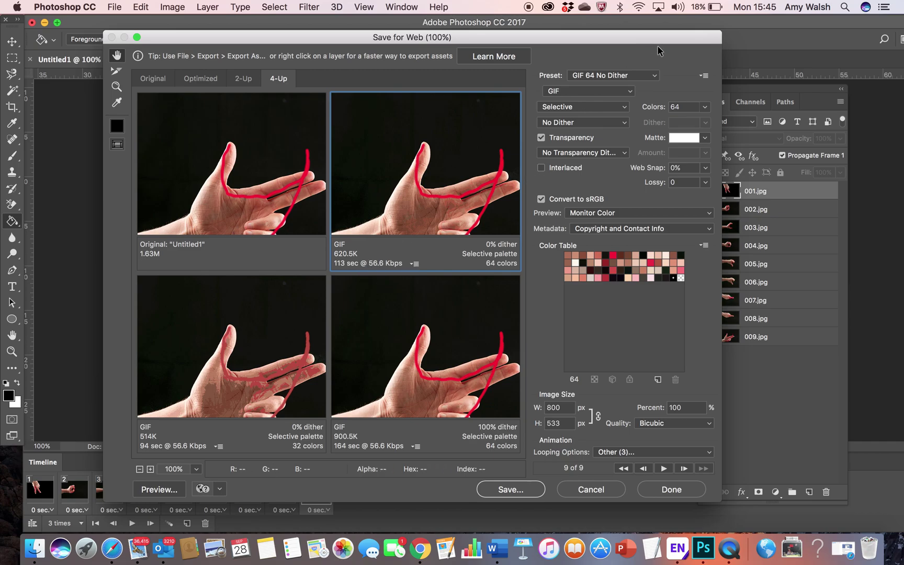
{"action": "left_click", "coordinate": [653, 76]}
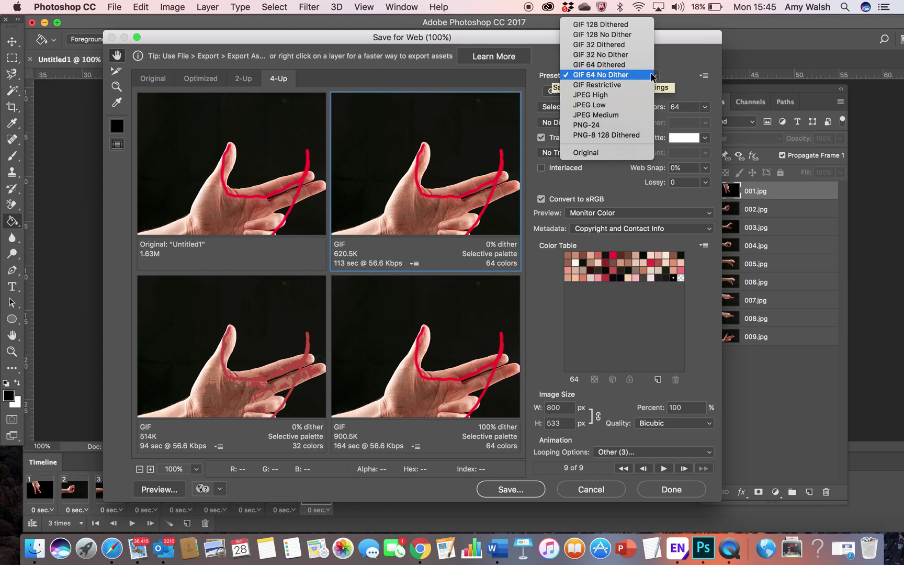
{"action": "left_click", "coordinate": [650, 73]}
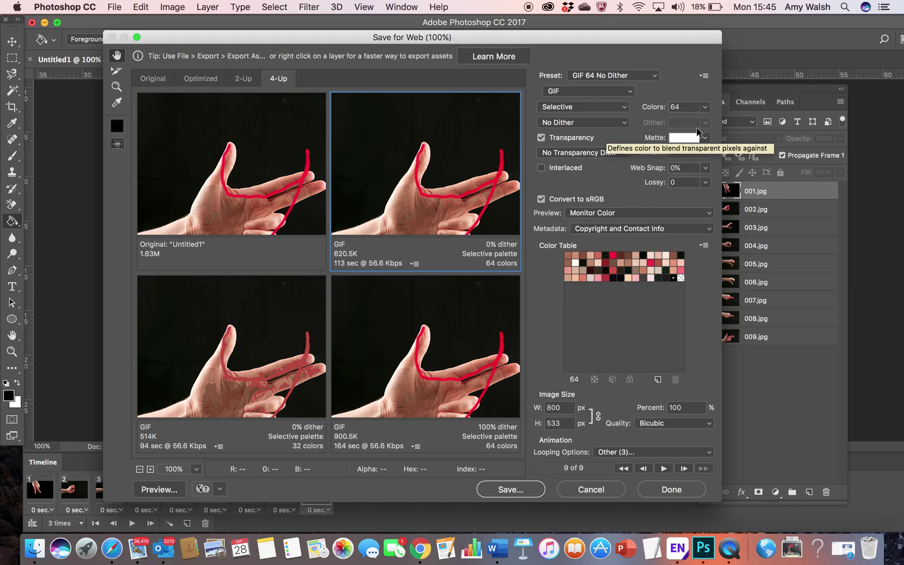
- Compare the optimized GIF preview at 16, 4, 2, 256 and 32 colors, and return it to 64 colors
{"action": "left_click", "coordinate": [704, 106]}
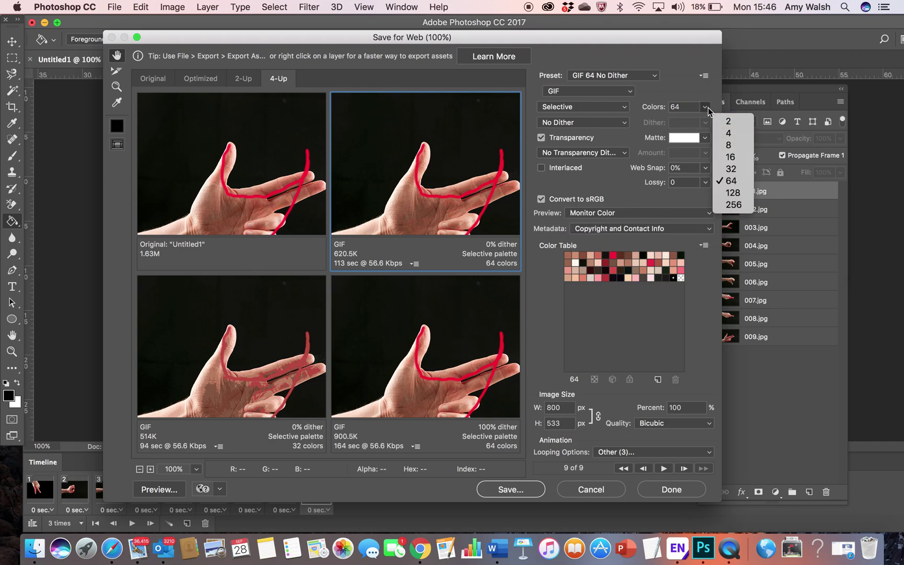
{"action": "left_click", "coordinate": [730, 156]}
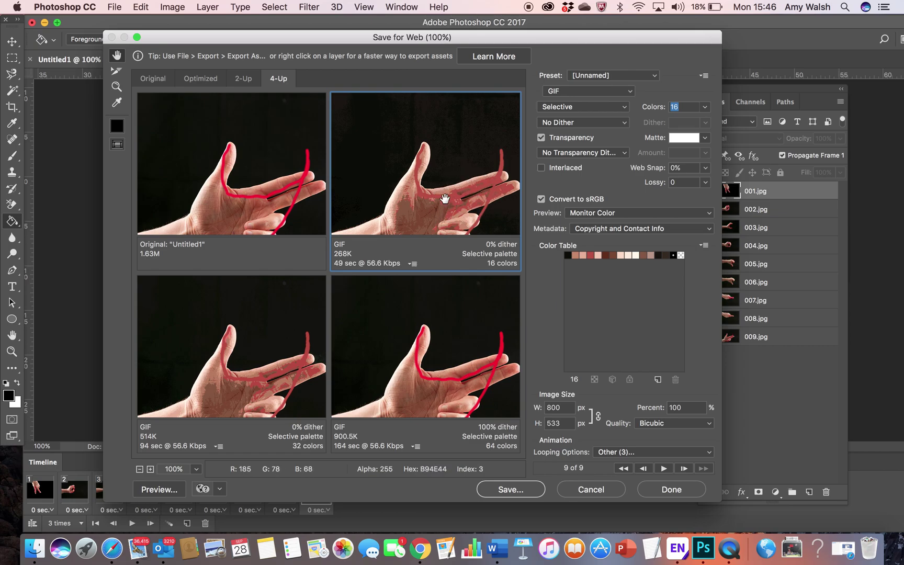
{"action": "left_click", "coordinate": [705, 107]}
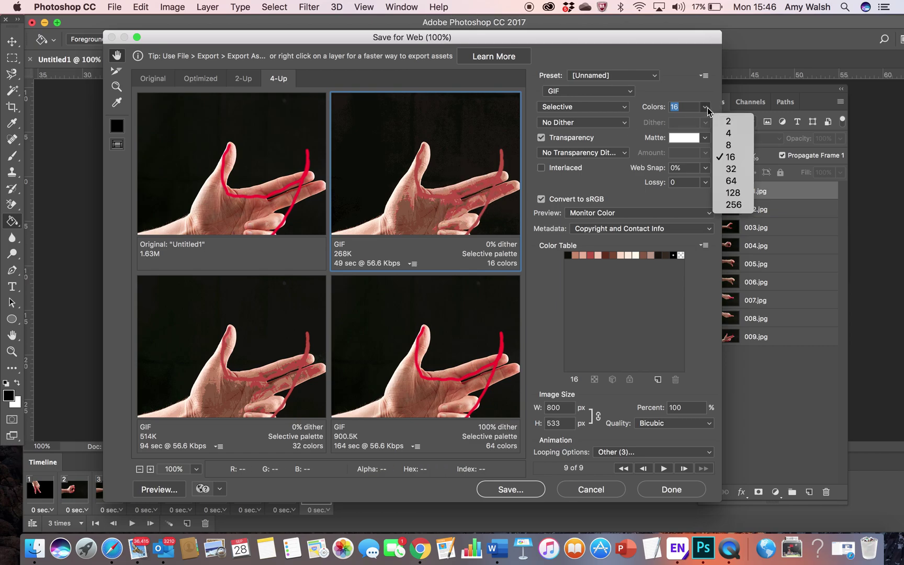
{"action": "left_click", "coordinate": [729, 131]}
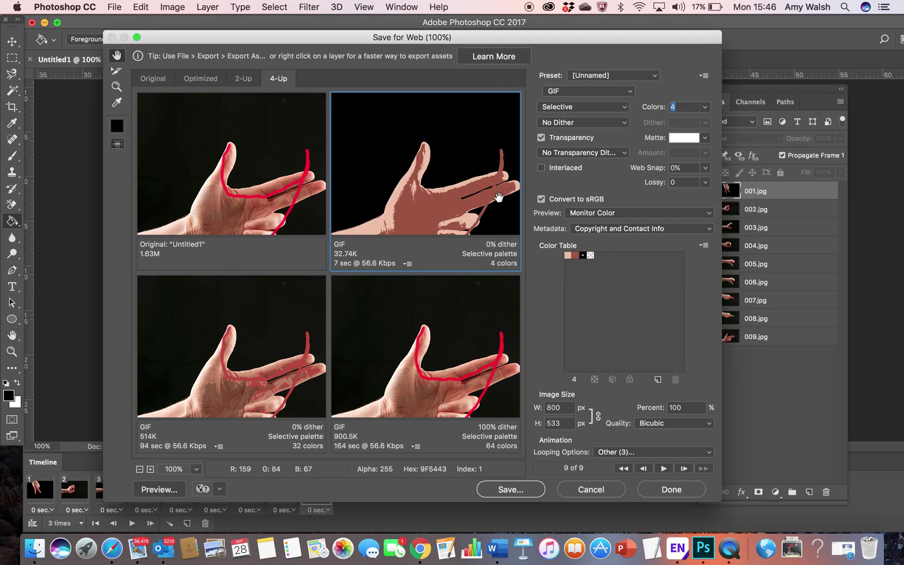
{"action": "left_click", "coordinate": [705, 107]}
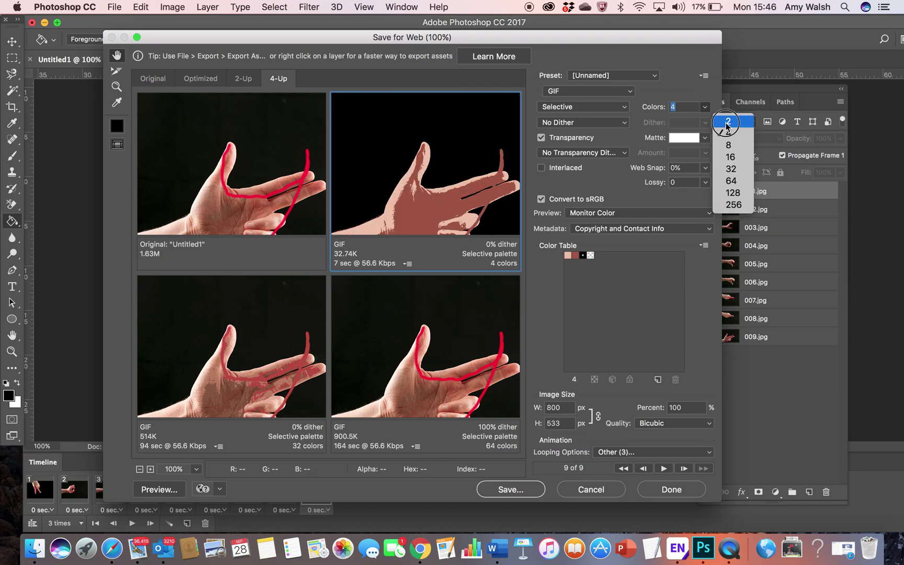
{"action": "left_click", "coordinate": [725, 120]}
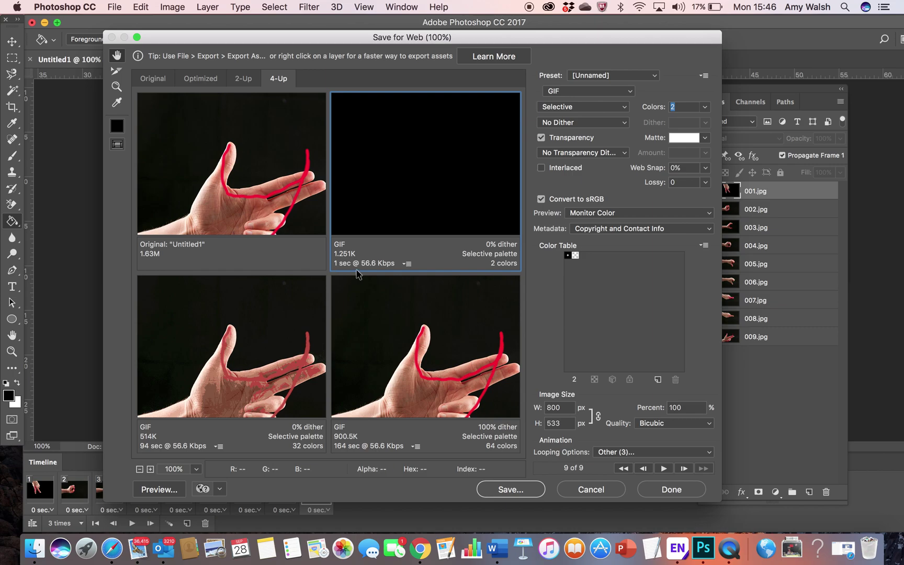
{"action": "left_click", "coordinate": [707, 107]}
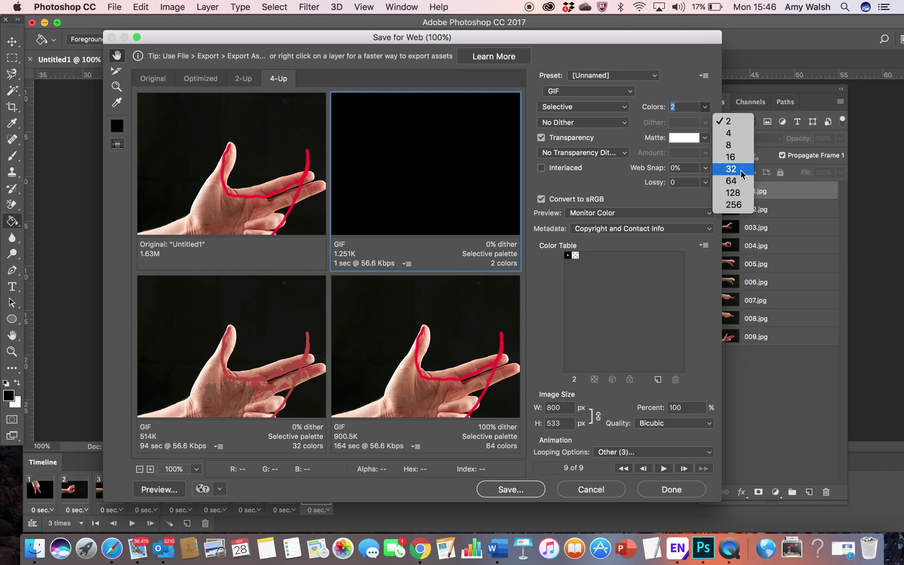
{"action": "left_click", "coordinate": [735, 204]}
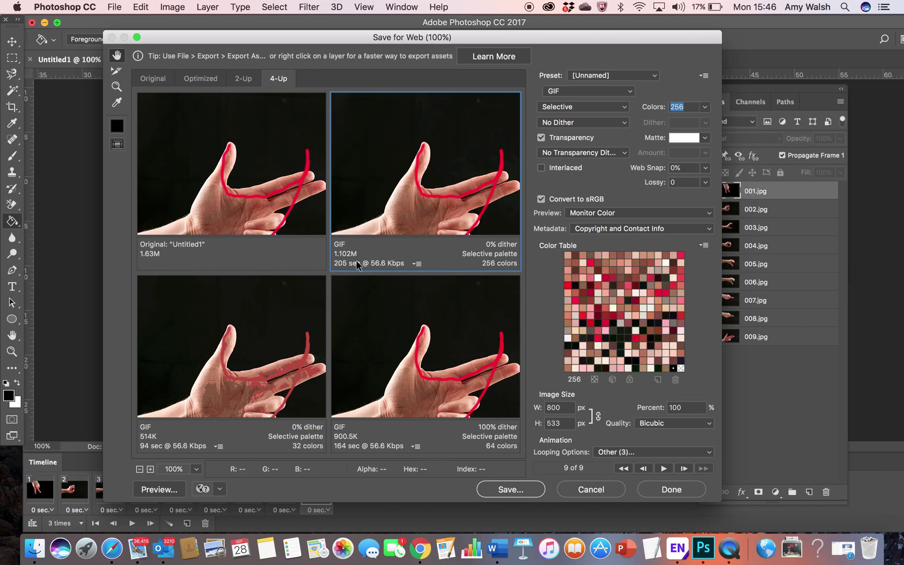
{"action": "left_click", "coordinate": [705, 107]}
{"action": "left_click", "coordinate": [732, 168]}
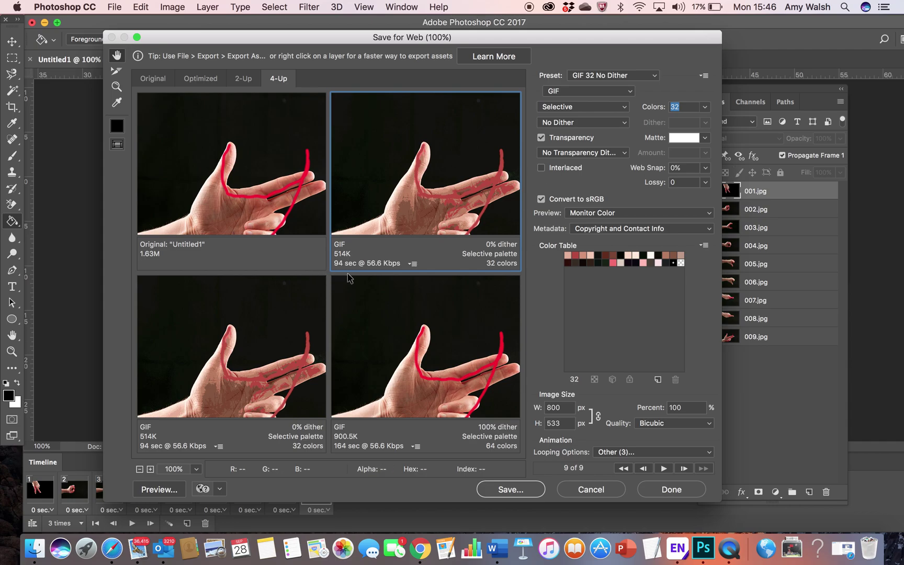
{"action": "left_click", "coordinate": [705, 107]}
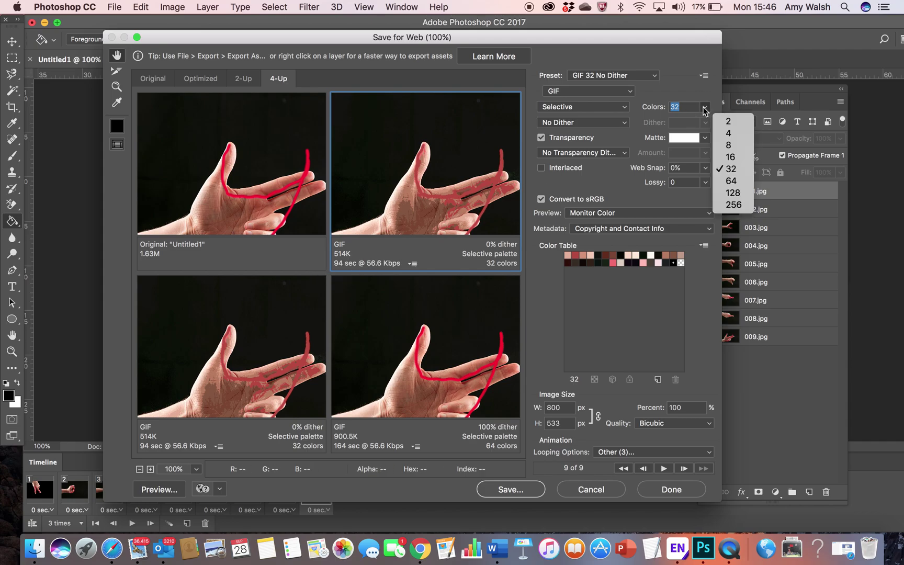
{"action": "left_click", "coordinate": [731, 181]}
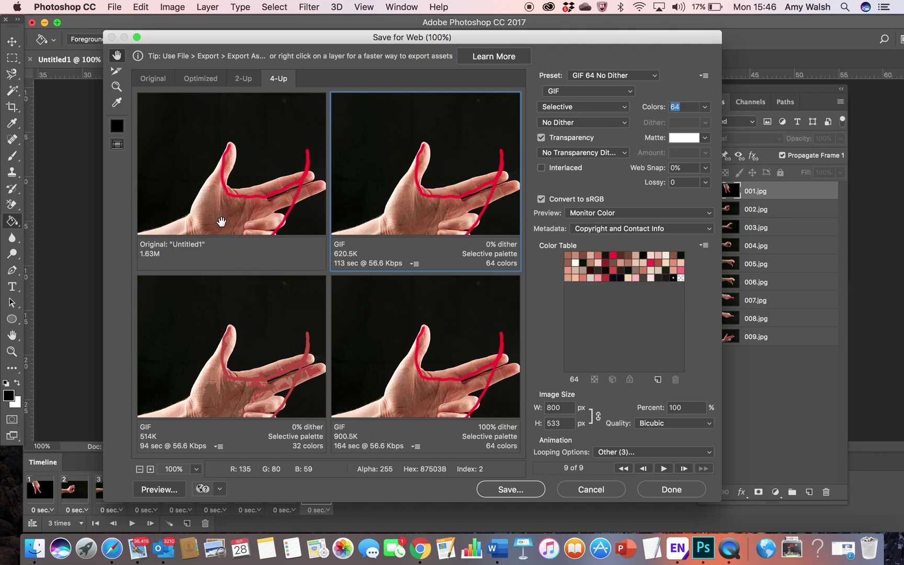
- Save the optimized GIF to the Desktop as AnimatedHandWithText_64.gif, with the Images Only format
{"action": "left_click", "coordinate": [515, 492]}
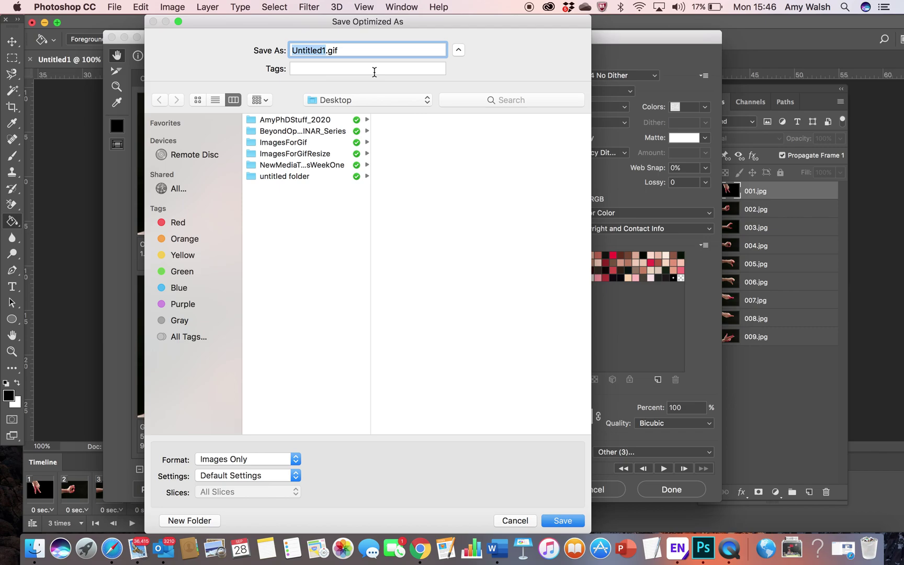
{"action": "type", "text": "AnimatedHandWithTest"}
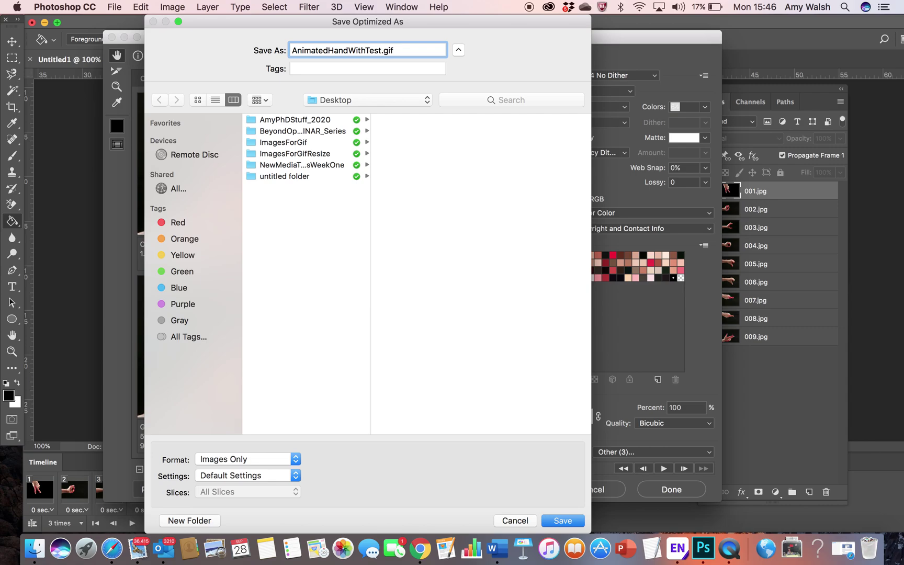
{"action": "key", "text": "BackSpace"}
{"action": "key", "text": "BackSpace"}
{"action": "type", "text": "xt_64"}
{"action": "left_click", "coordinate": [574, 524]}
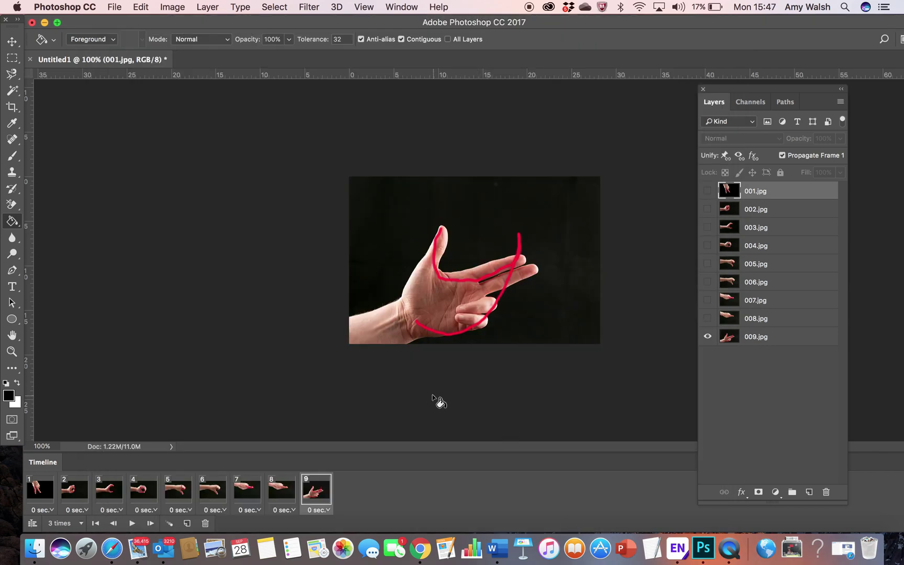
- Locate AnimatedHandWithText_64.gif on the Desktop in Finder and open it in Chrome
{"action": "left_click", "coordinate": [34, 549]}
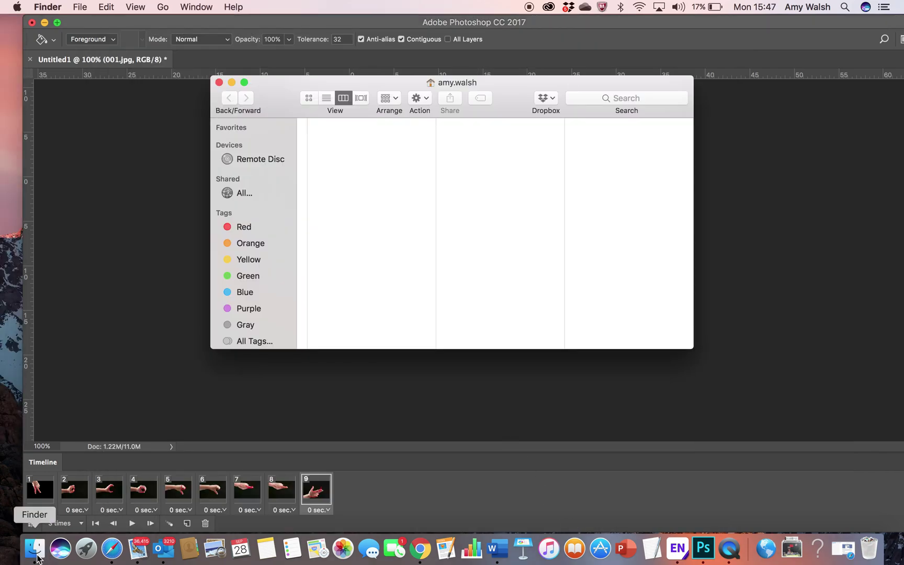
{"action": "left_click", "coordinate": [576, 158]}
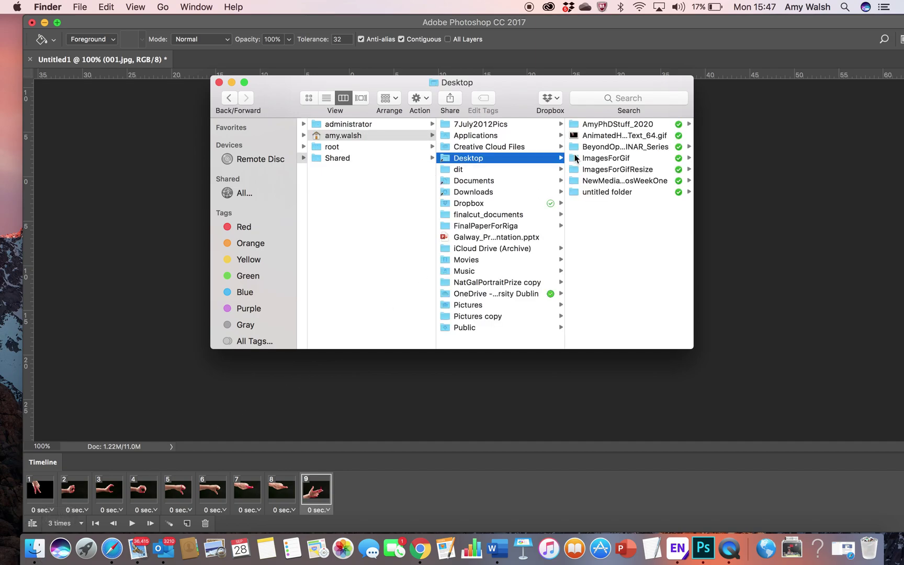
{"action": "left_click", "coordinate": [578, 137]}
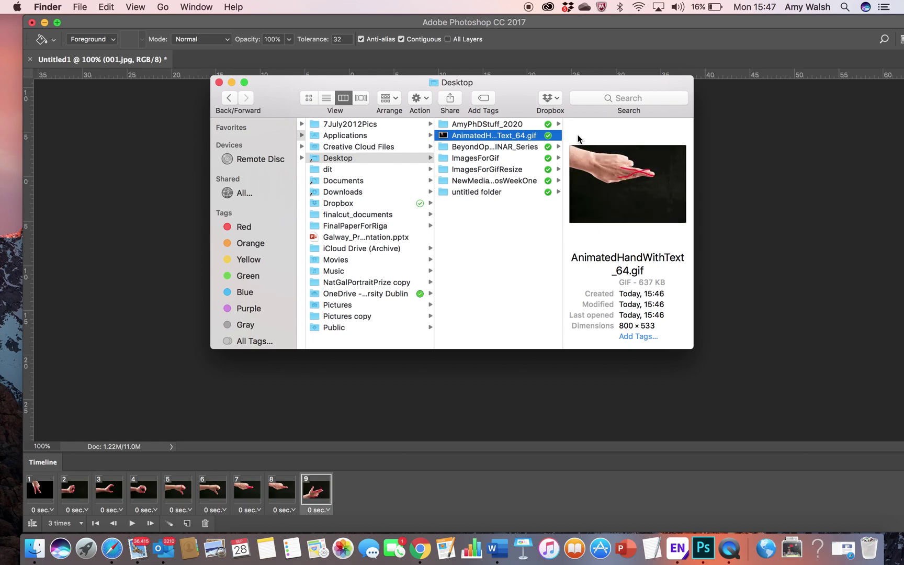
{"action": "left_click_drag", "start_coordinate": [437, 137], "coordinate": [417, 545]}
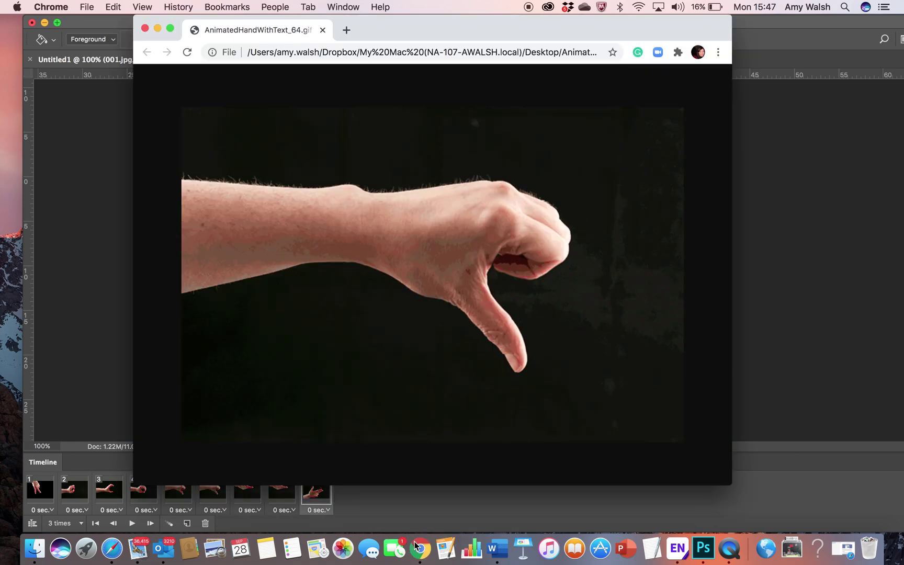
- View the exported GIF in a full-screen browser window and reload it to replay the animation
{"action": "left_click", "coordinate": [170, 28]}
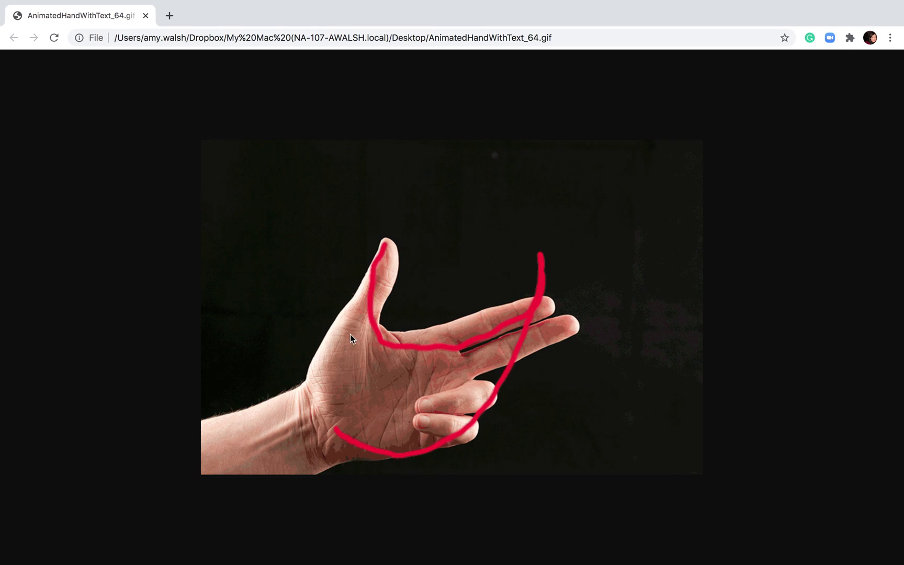
{"action": "left_click", "coordinate": [715, 38]}
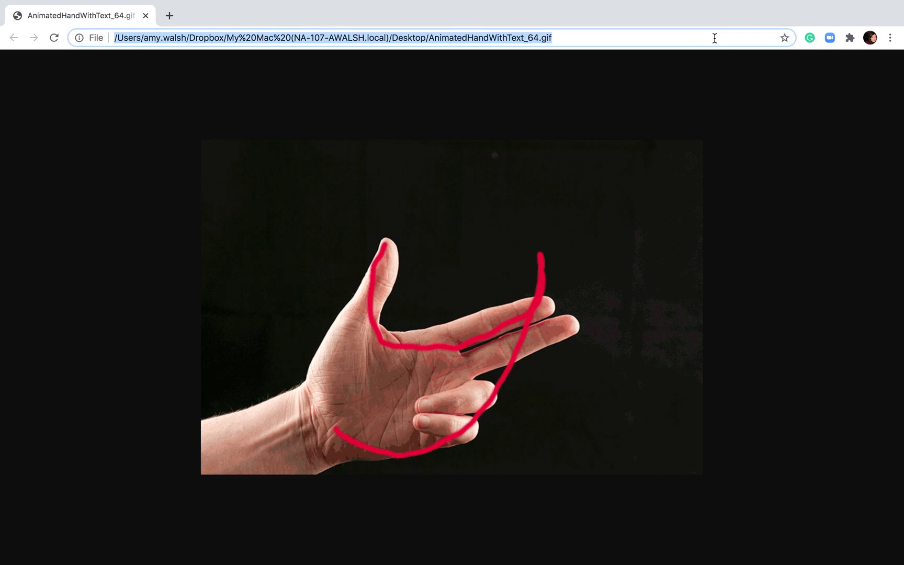
{"action": "key", "text": "Return"}
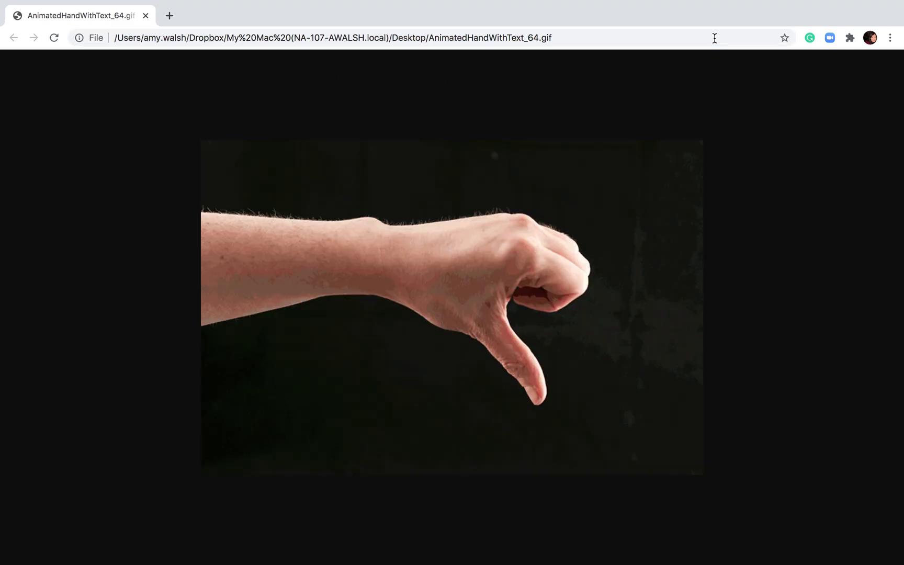
- Close the Chrome window and the Finder window, and switch back to the animation document in Photoshop
{"action": "mouse_move", "coordinate": [251, 5]}
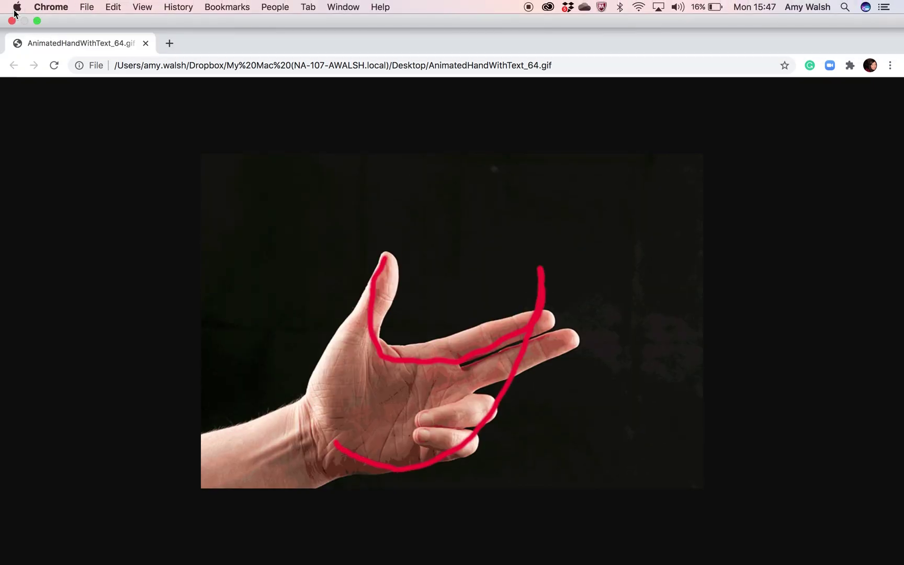
{"action": "left_click", "coordinate": [11, 21]}
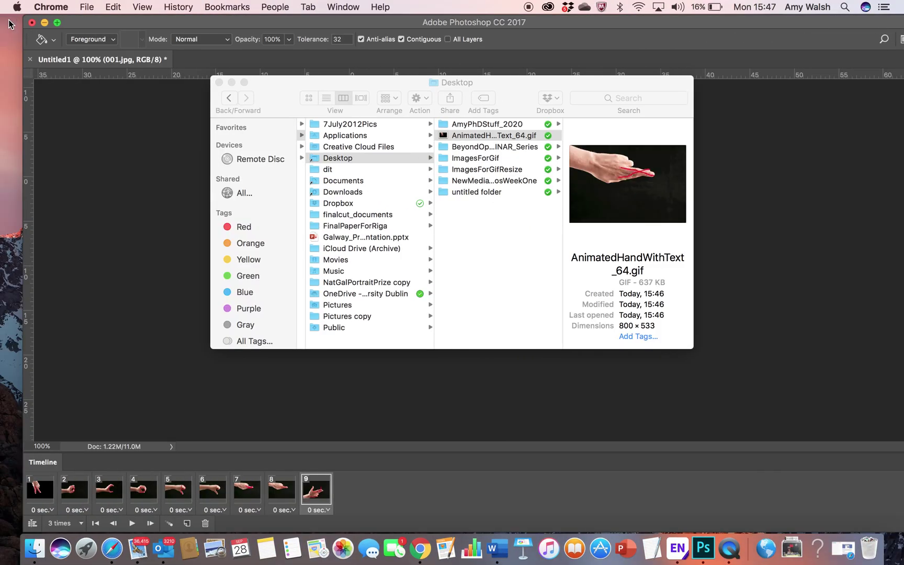
{"action": "left_click", "coordinate": [219, 83]}
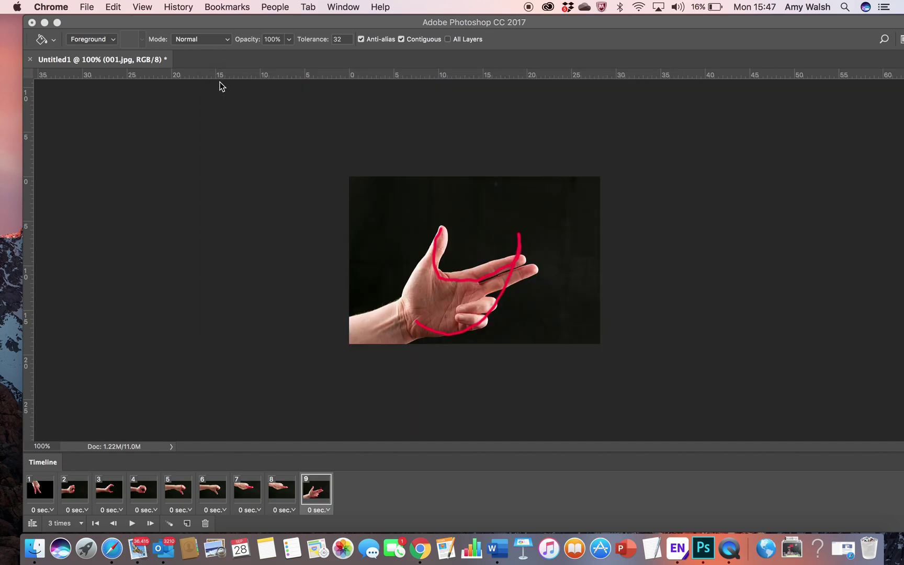
{"action": "left_click", "coordinate": [220, 22]}
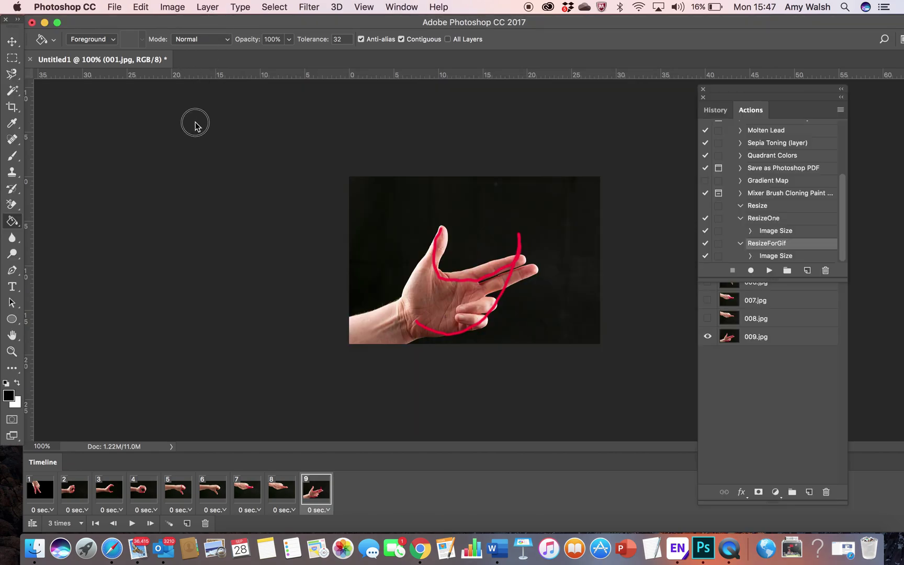